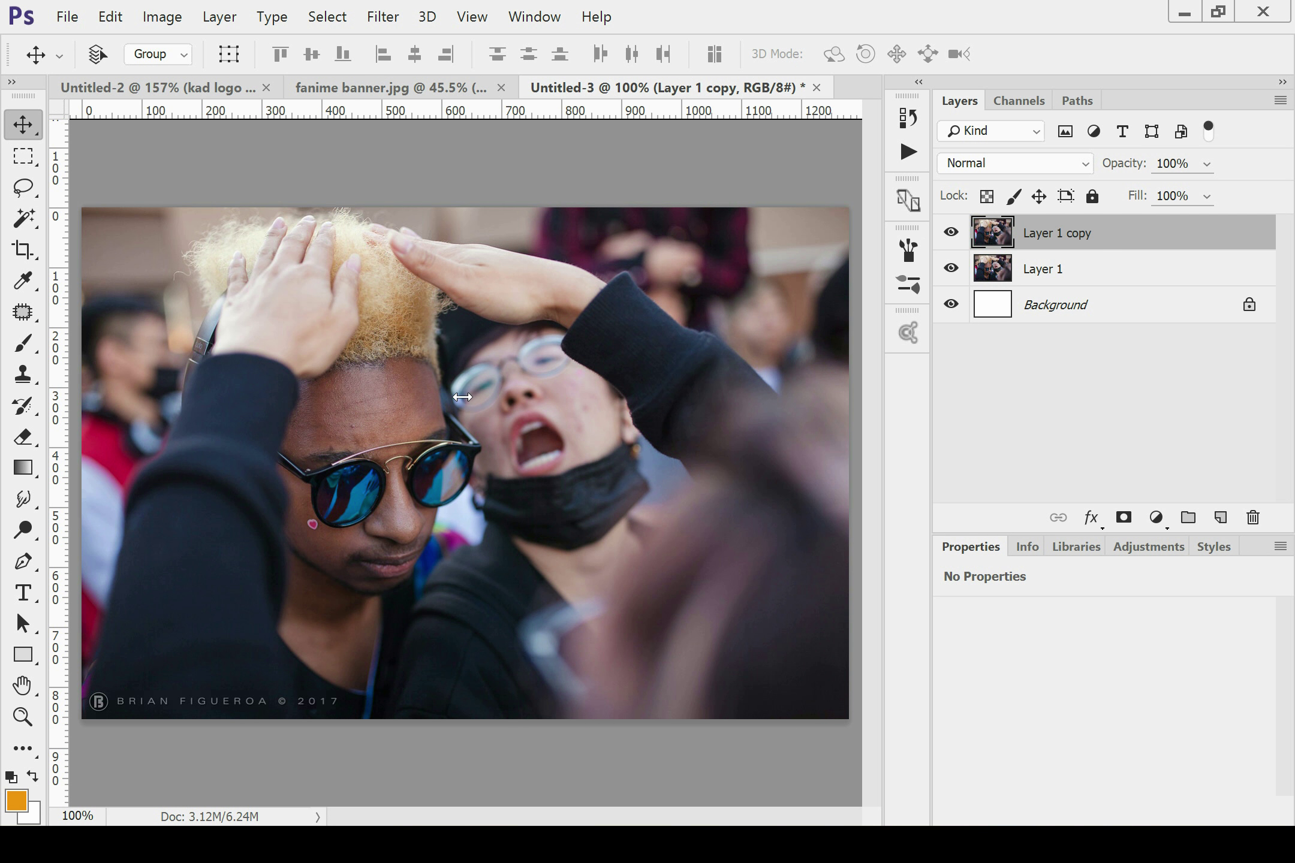
# Examine the skin of the man in sunglasses up close for blemishes that need retouching.
pyautogui.scroll(5, 396, 384)
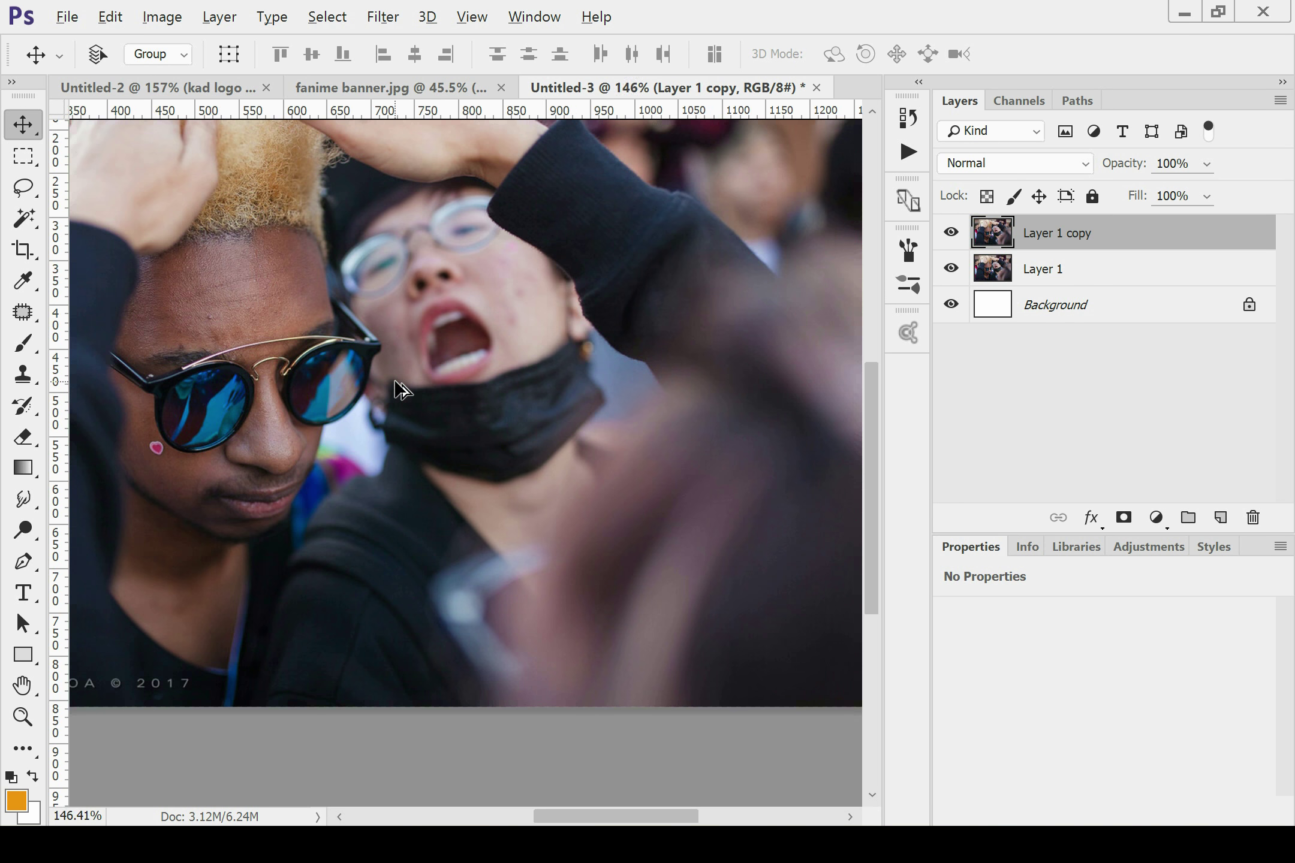
pyautogui.scroll(4, 410, 408)
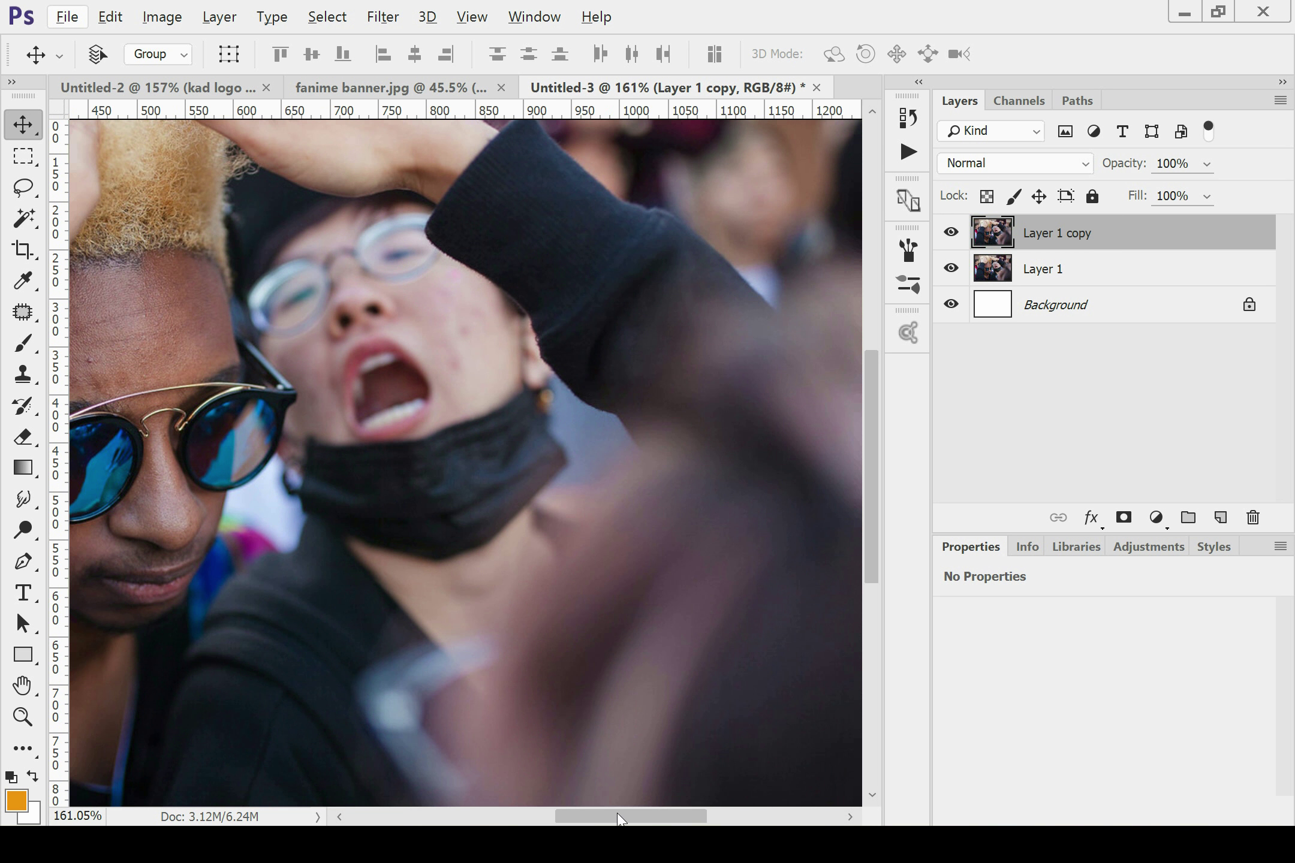
pyautogui.moveTo(619, 819); pyautogui.dragTo(547, 818)
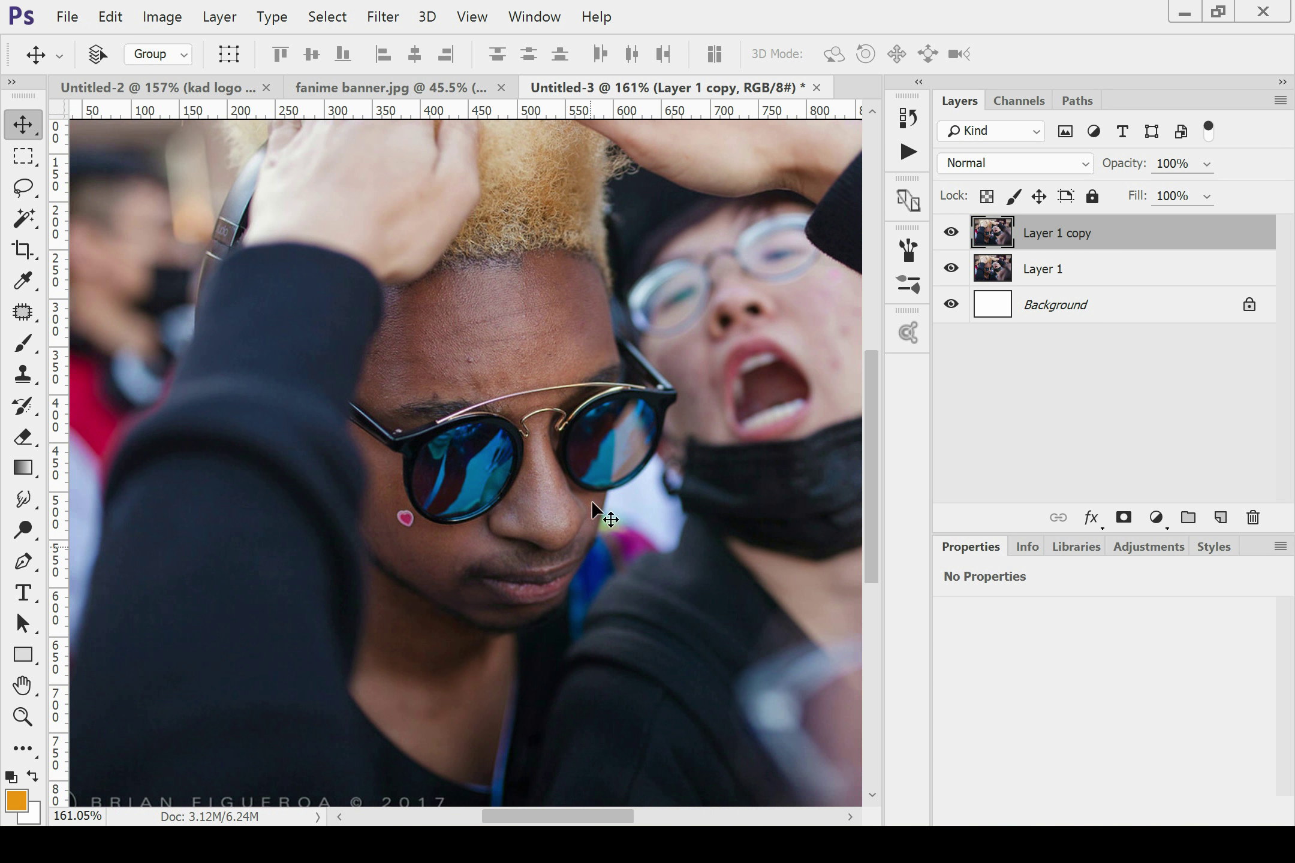
pyautogui.scroll(-2, 643, 393)
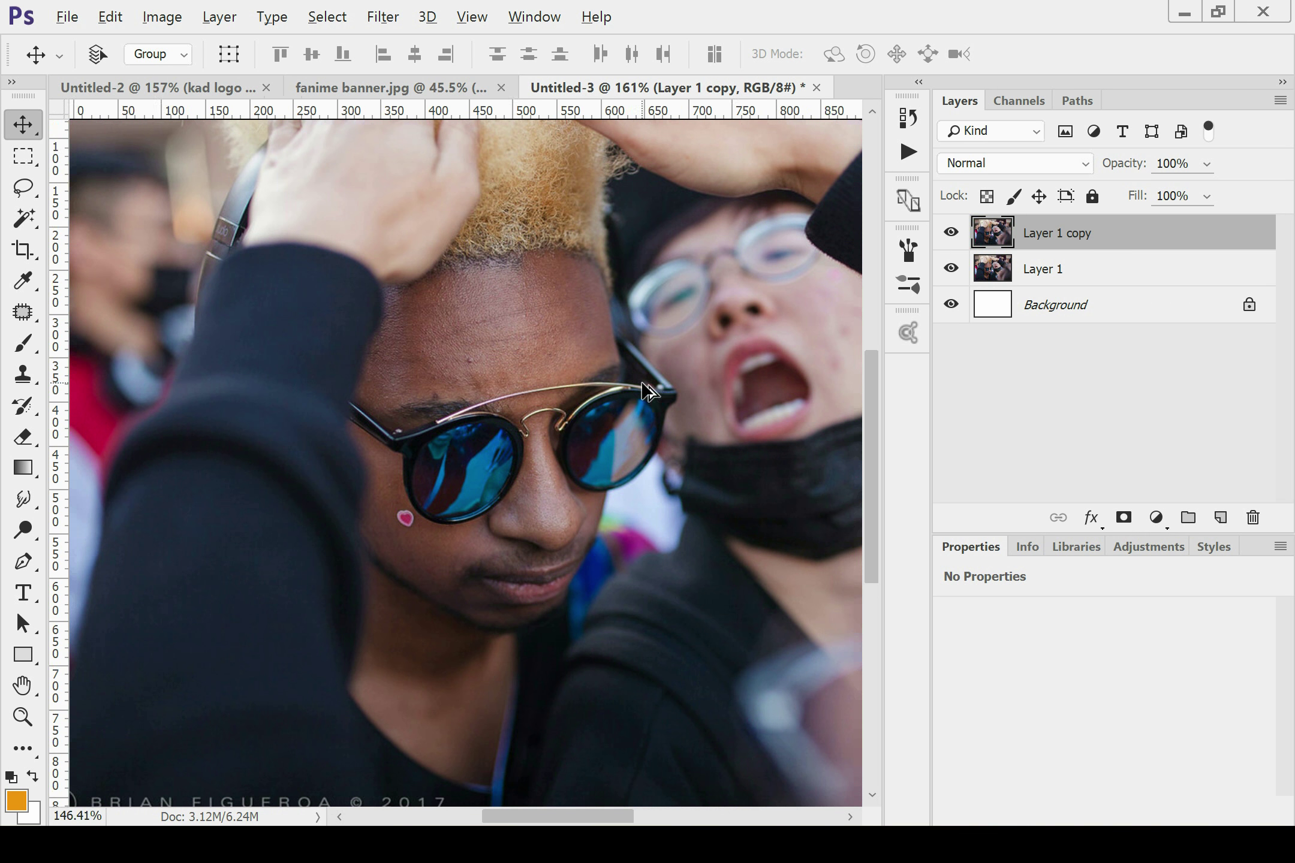
pyautogui.scroll(3, 642, 393)
pyautogui.scroll(-5, 640, 391)
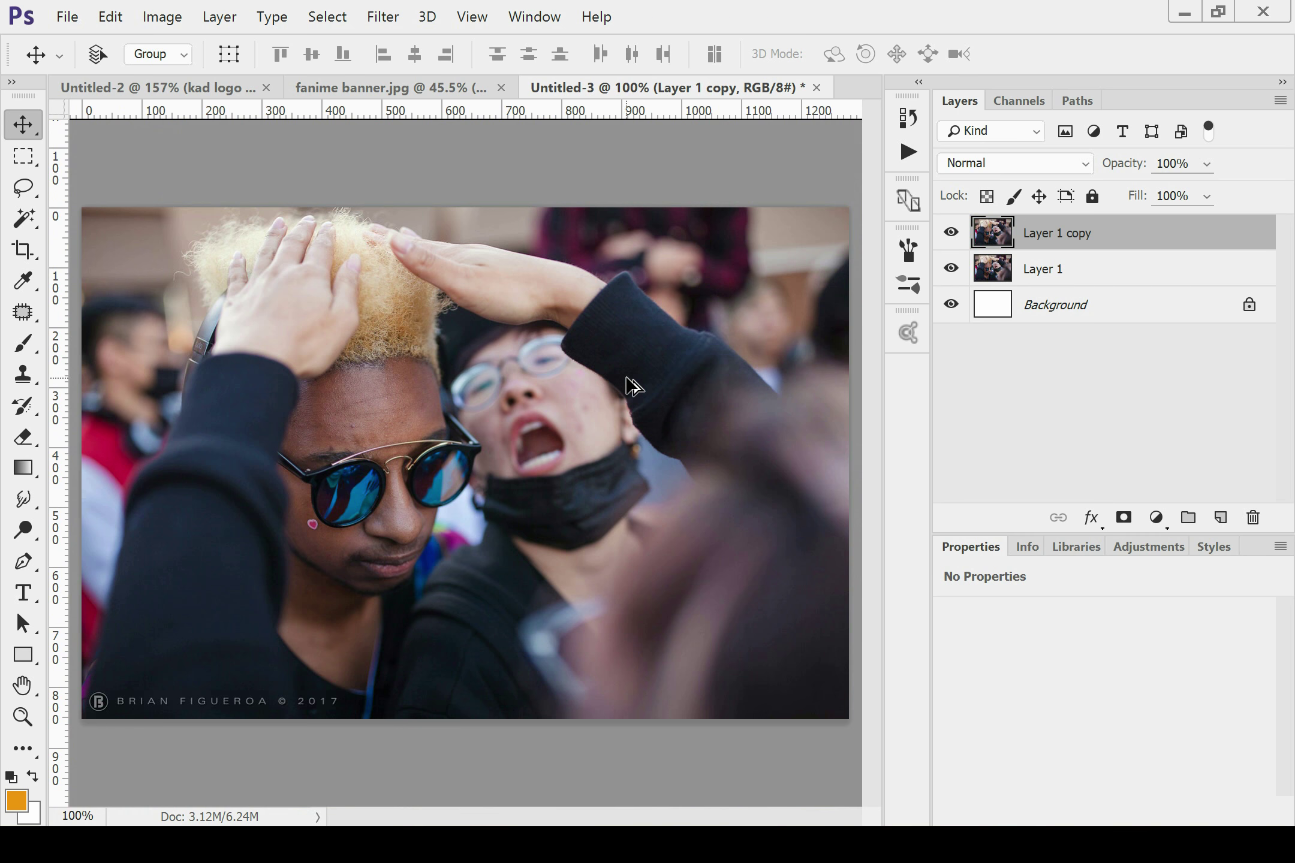
pyautogui.scroll(2, 478, 396)
pyautogui.scroll(1, 474, 483)
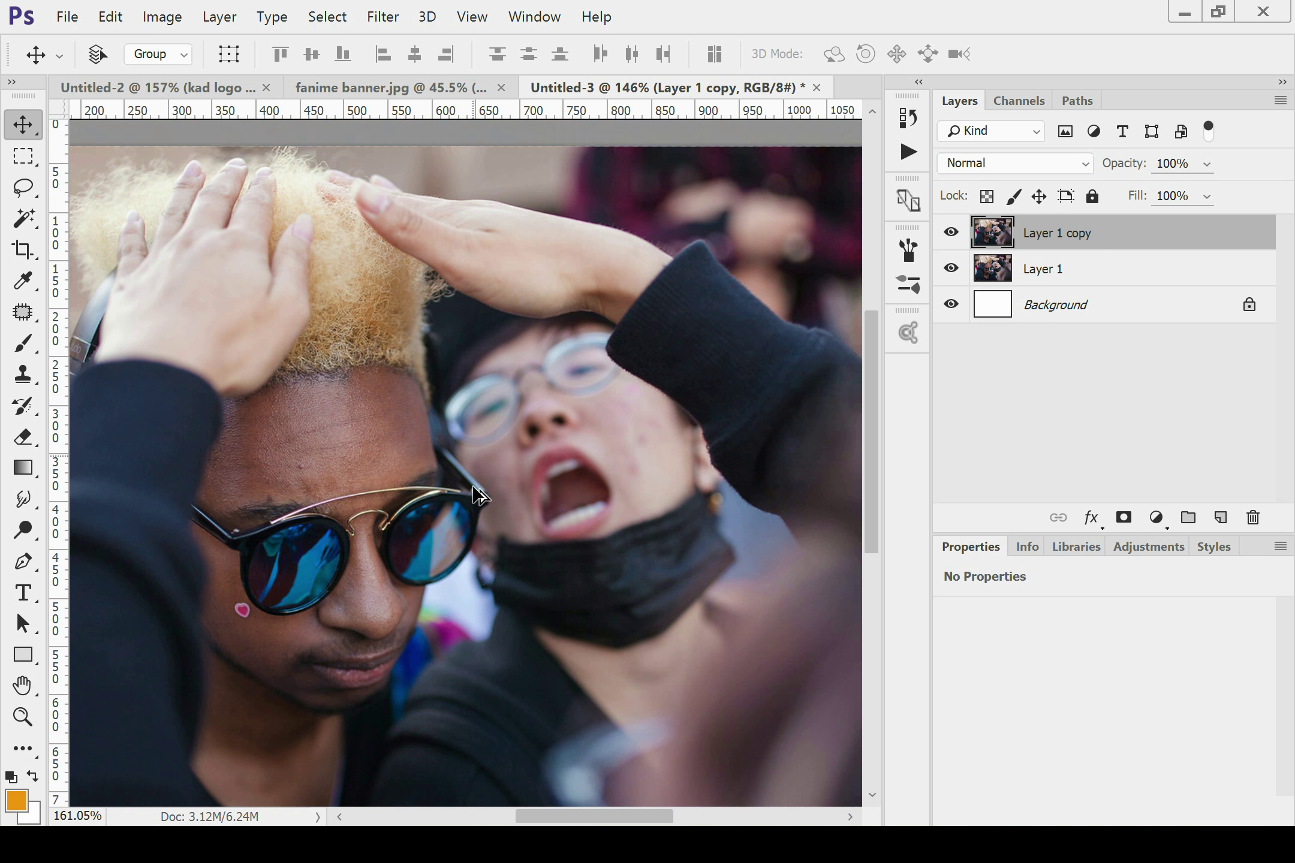
pyautogui.moveTo(604, 802); pyautogui.dragTo(550, 815)
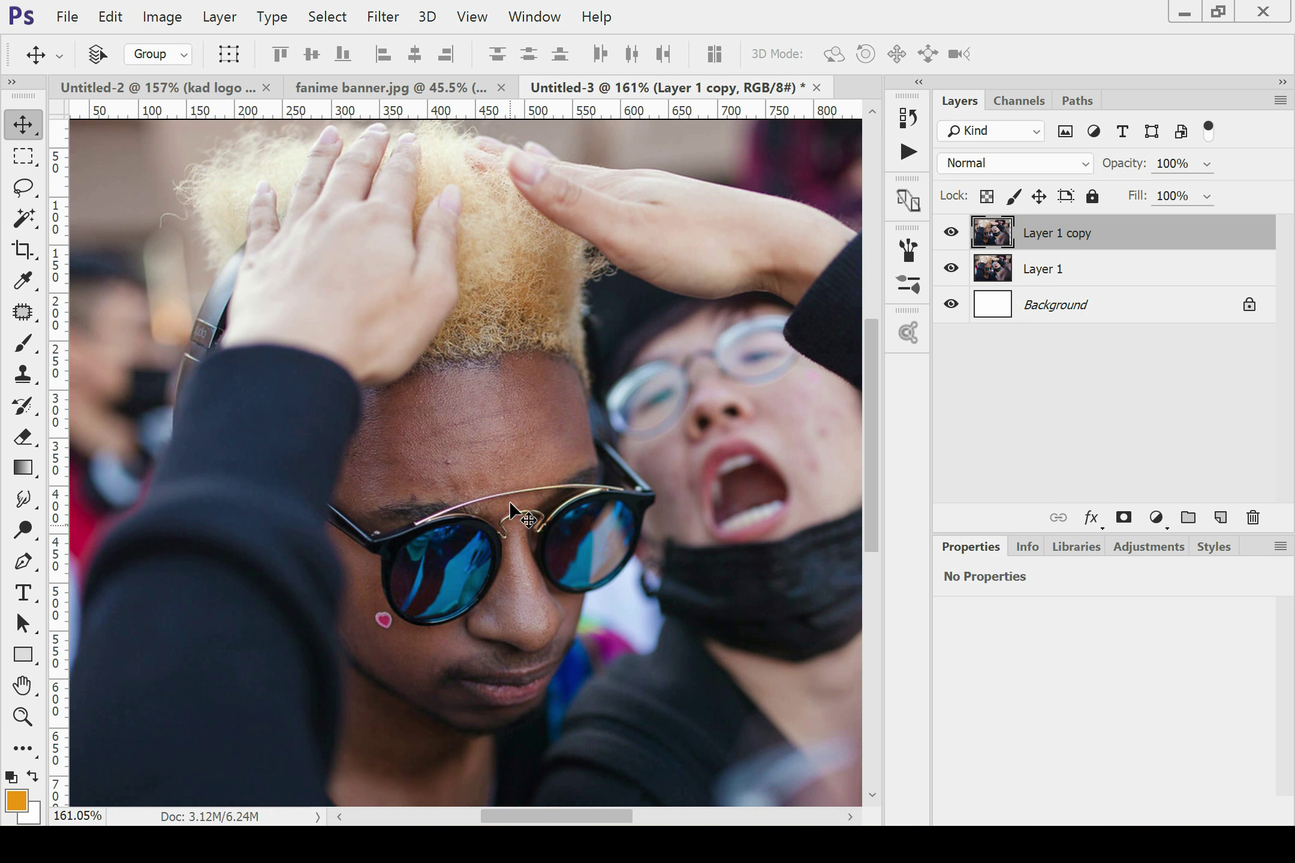
pyautogui.scroll(-2, 509, 501)
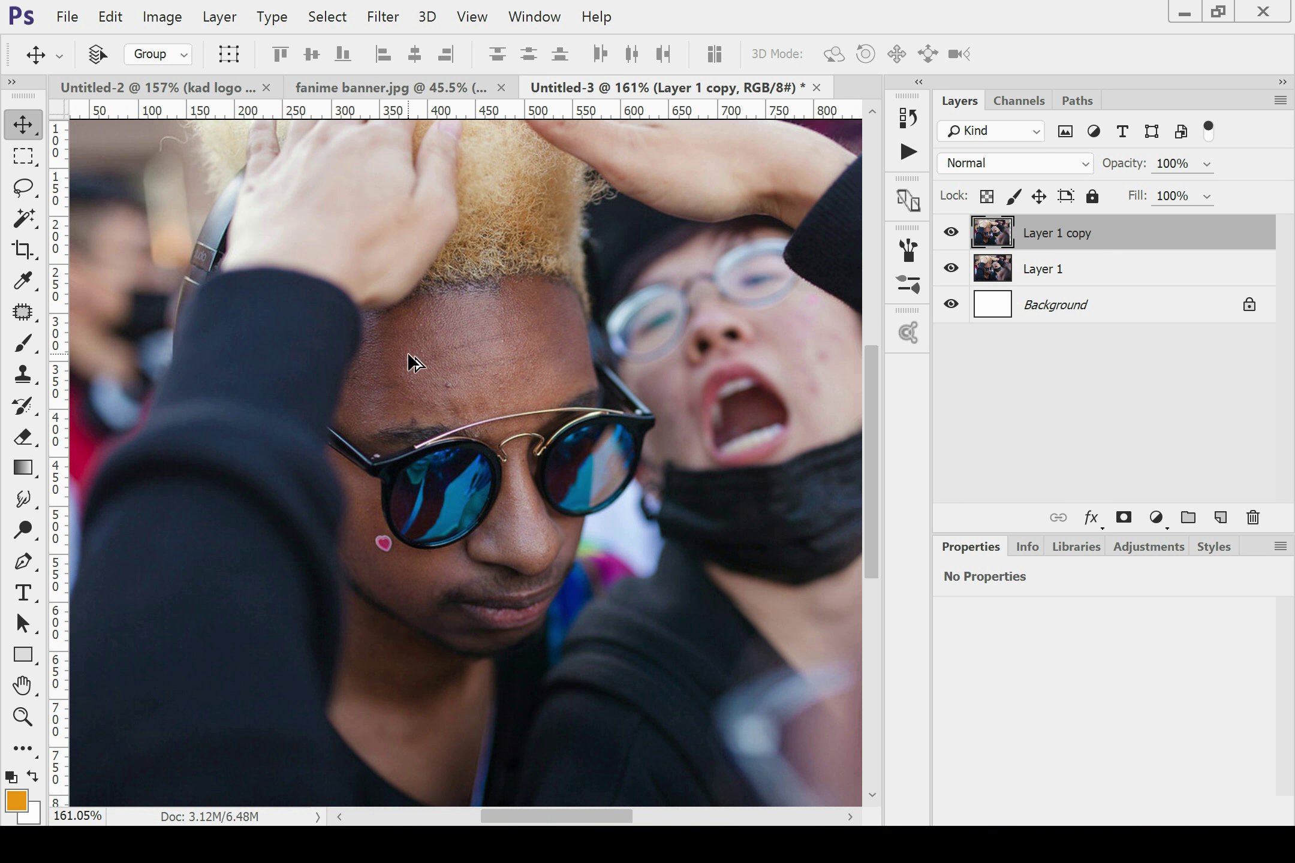
pyautogui.scroll(4, 413, 363)
pyautogui.scroll(2, 413, 363)
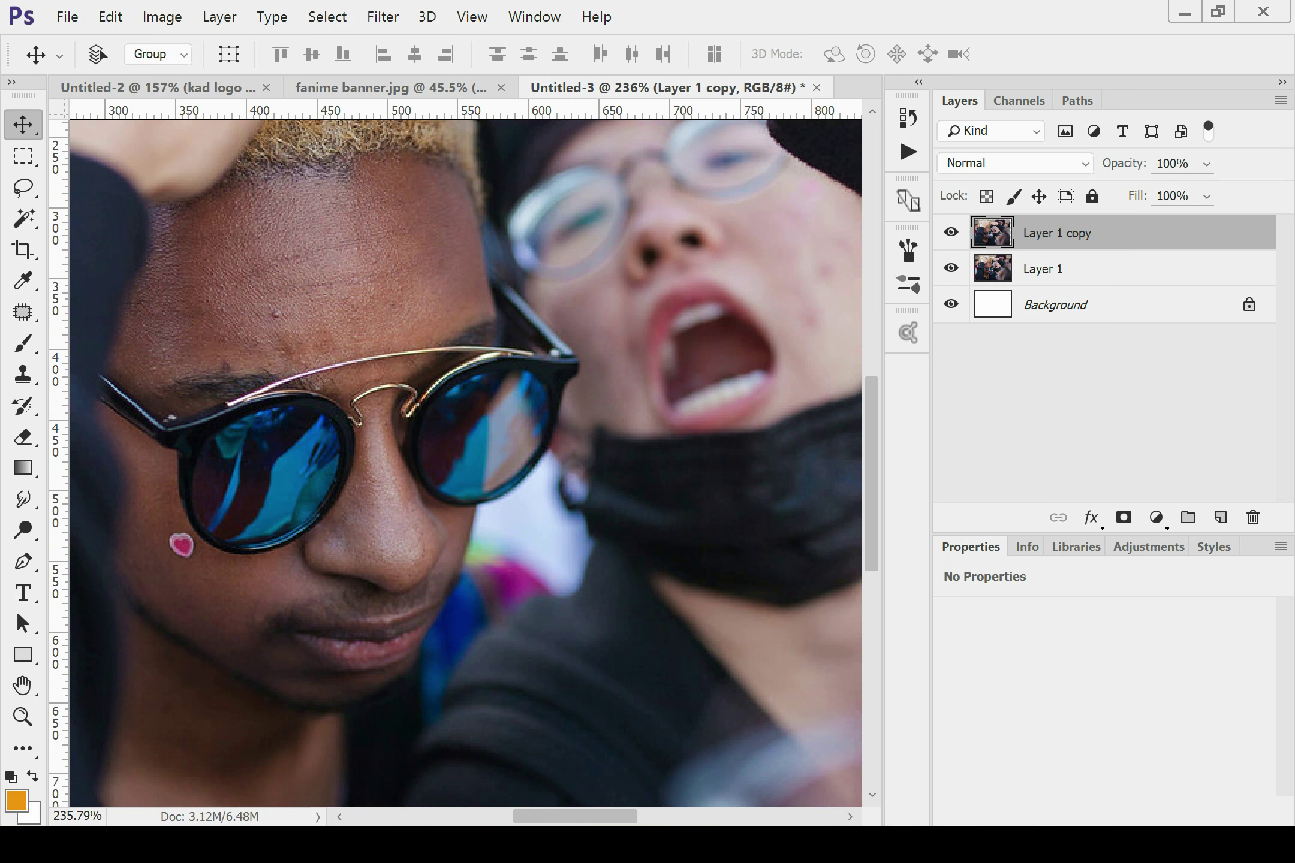
pyautogui.moveTo(623, 820); pyautogui.dragTo(593, 815)
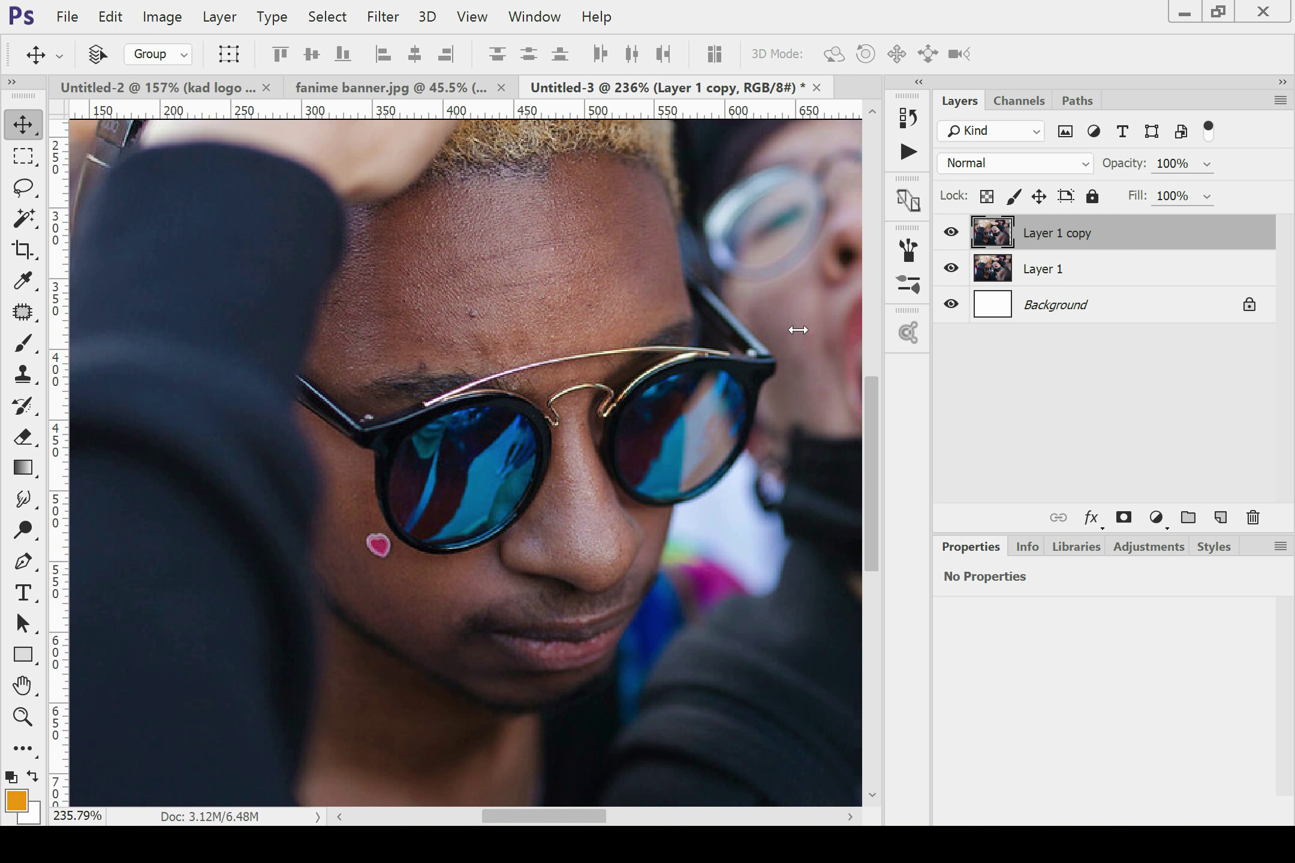
# Use the Patch tool to replace the dark blemish in the middle of the forehead with nearby clean skin.
pyautogui.click(25, 315)
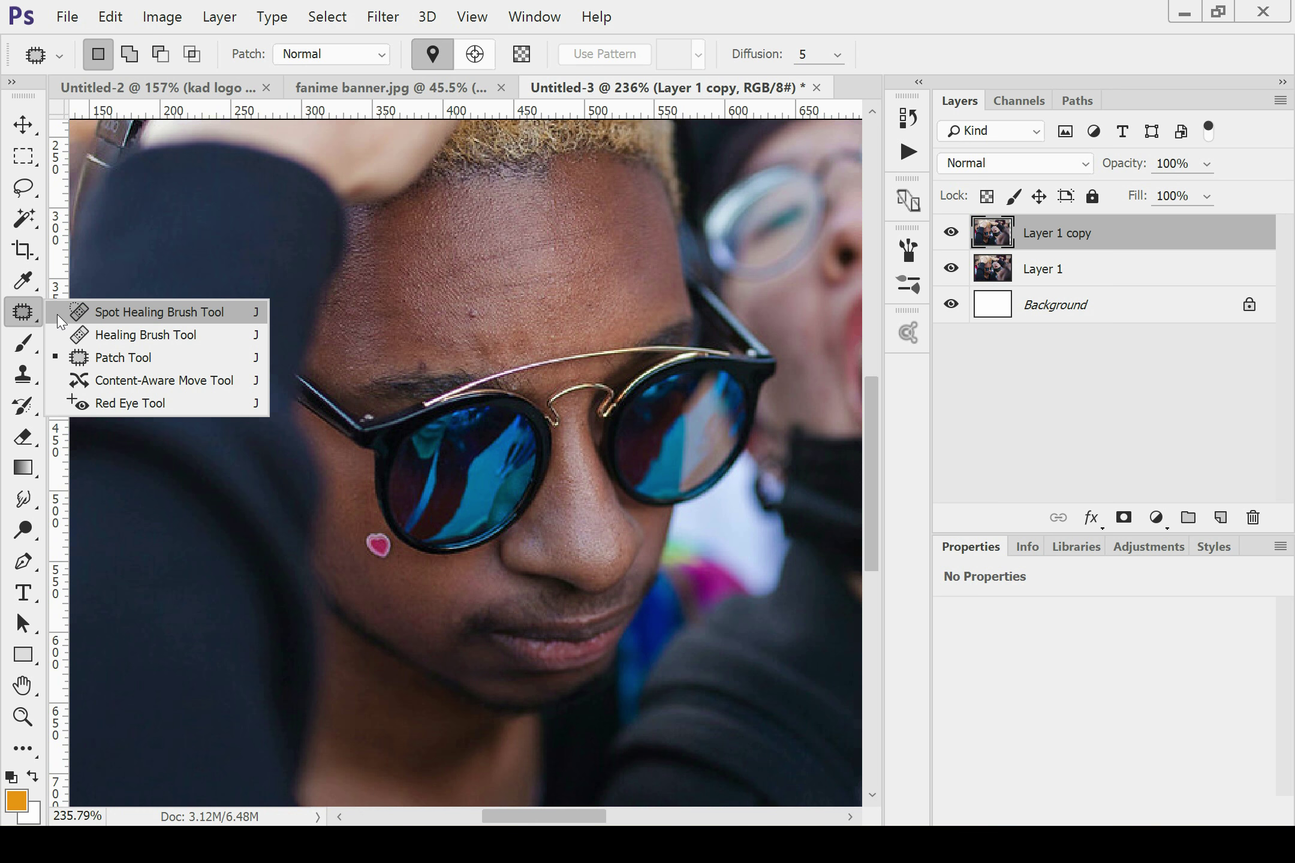
pyautogui.click(121, 357)
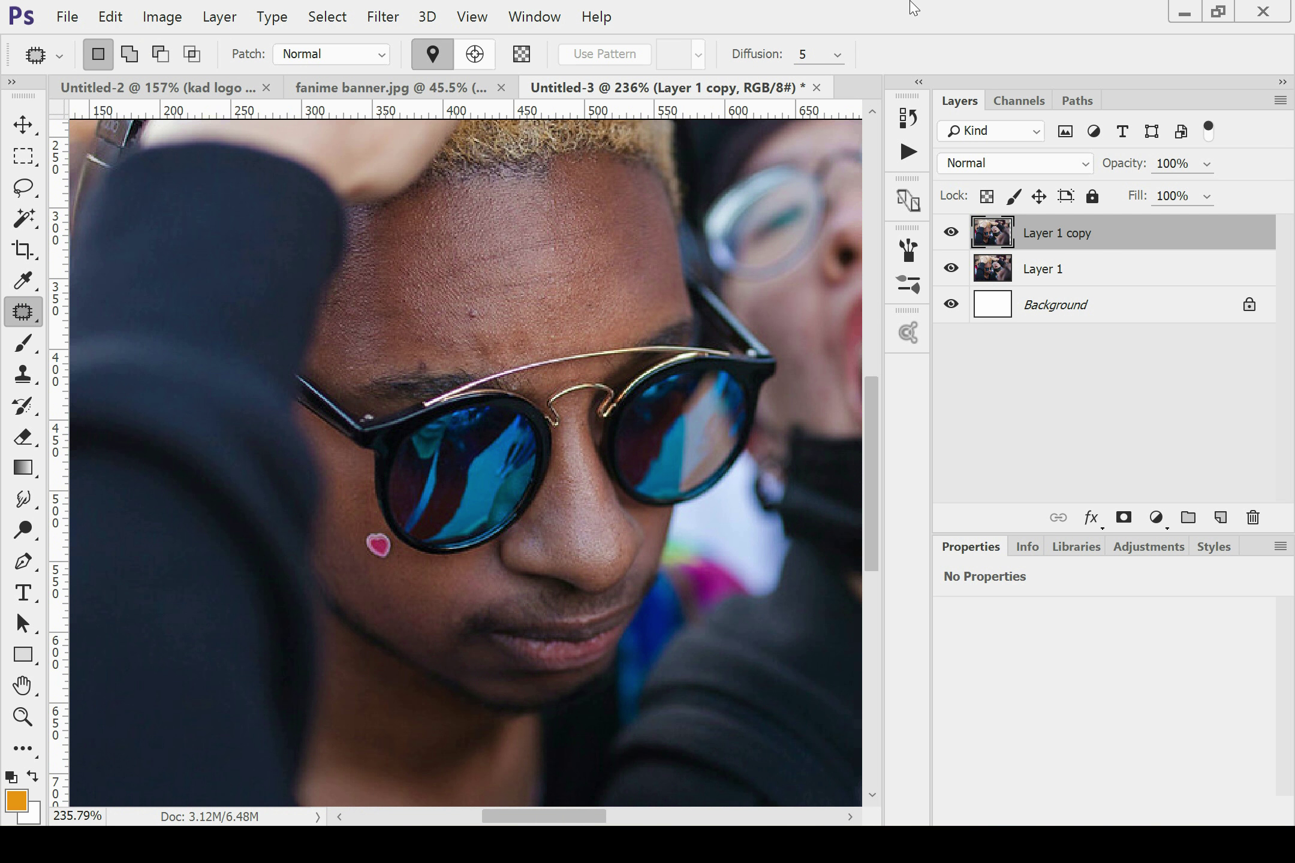
pyautogui.scroll(3, 309, 428)
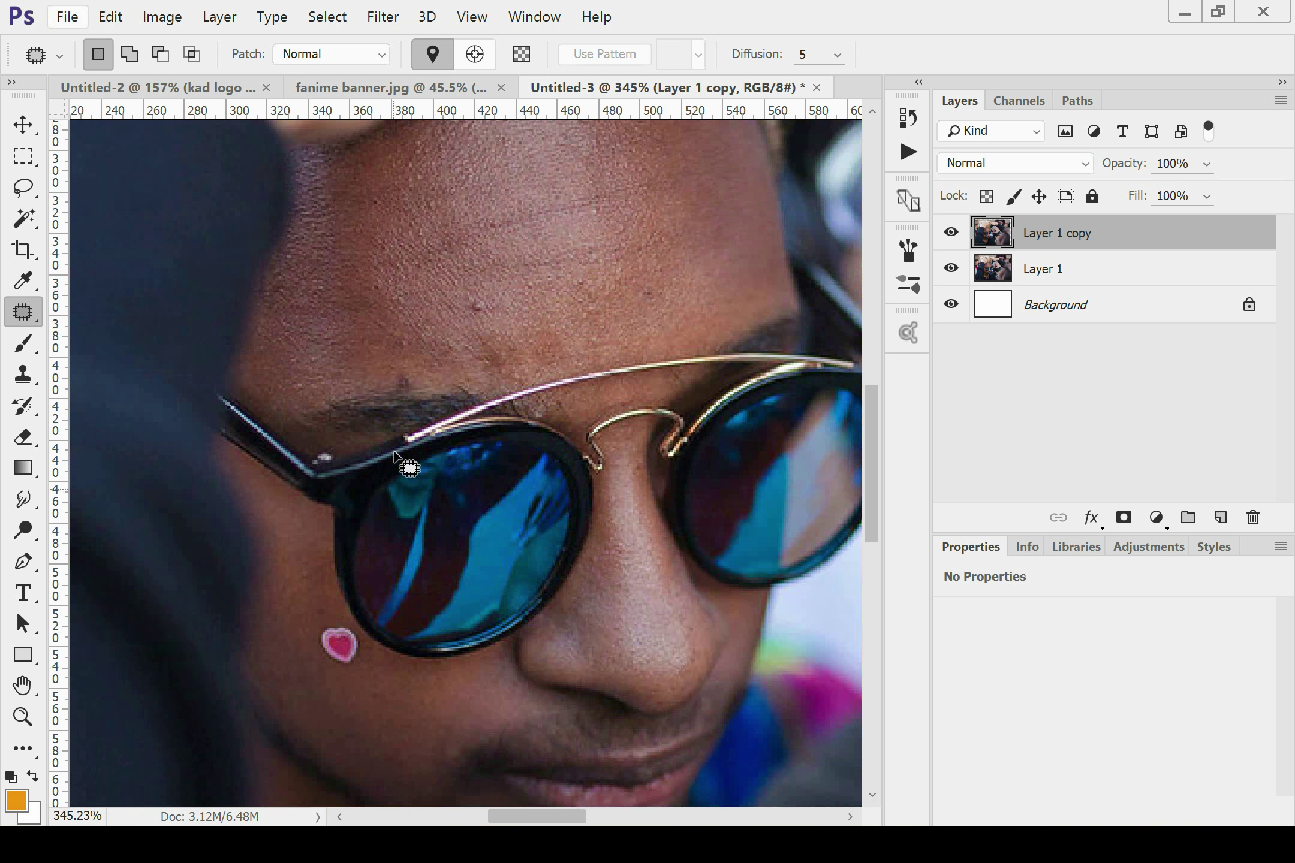
pyautogui.scroll(3, 408, 461)
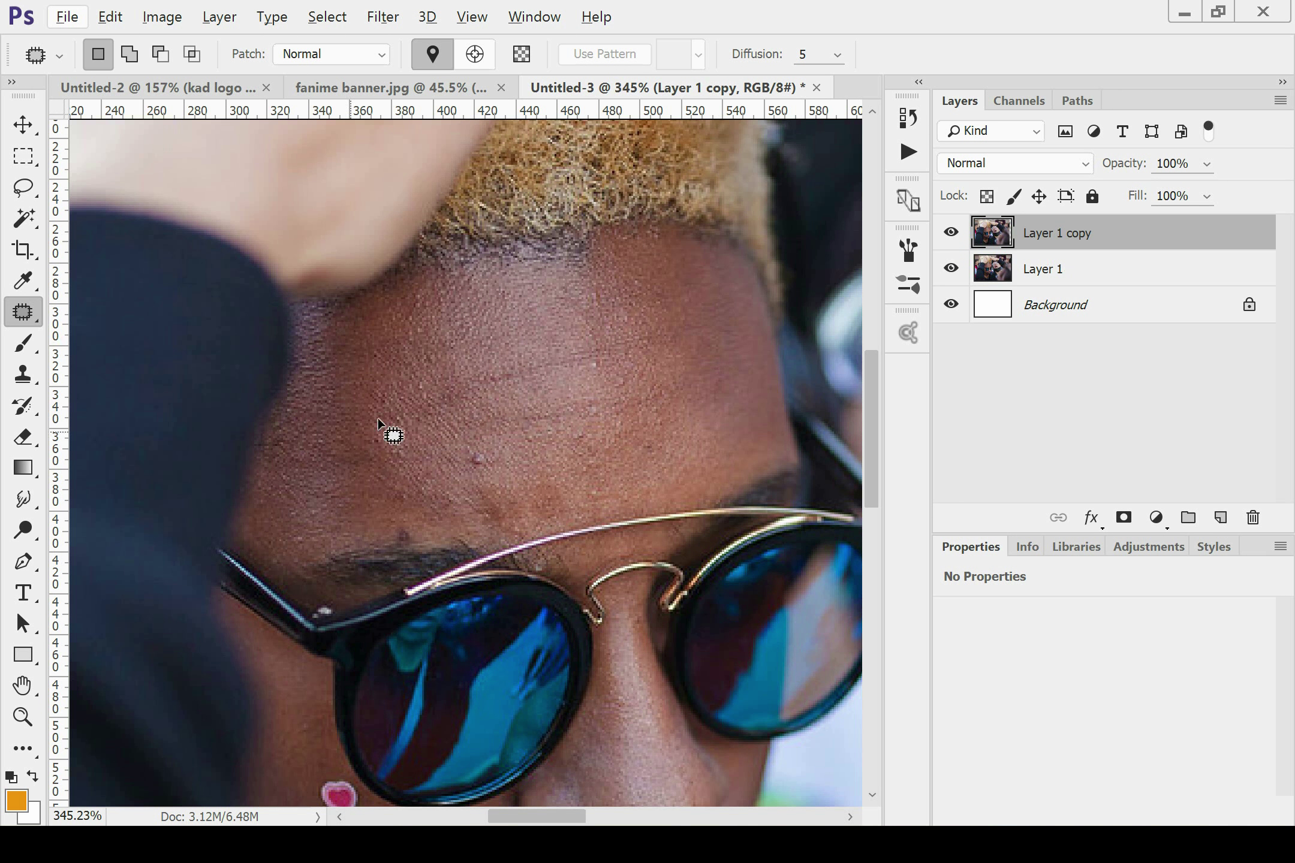
pyautogui.moveTo(479, 452)
pyautogui.mouseDown()
pyautogui.moveTo(455, 463)
pyautogui.moveTo(504, 434)
pyautogui.moveTo(479, 451)
pyautogui.mouseUp()
pyautogui.moveTo(477, 457); pyautogui.dragTo(557, 420)
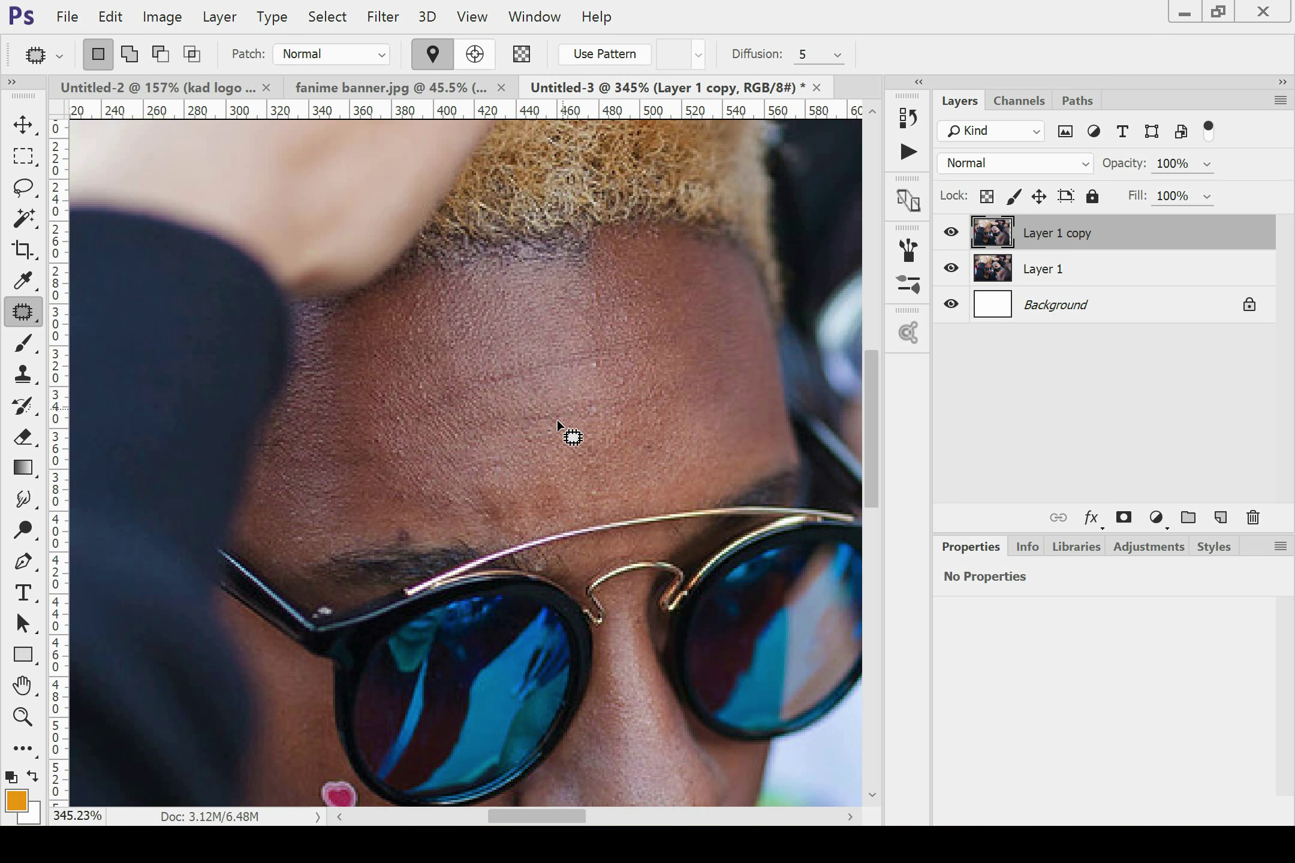
# Patch the small bright mark on the upper forehead with the skin just below it and clear the selection.
pyautogui.moveTo(612, 358); pyautogui.dragTo(574, 379)
pyautogui.moveTo(593, 366); pyautogui.dragTo(568, 393)
pyautogui.click(628, 252)
# Patch the spot just above the eyebrow beside the sleeve with clean forehead skin and deselect.
pyautogui.scroll(-2, 662, 526)
pyautogui.scroll(-1, 609, 458)
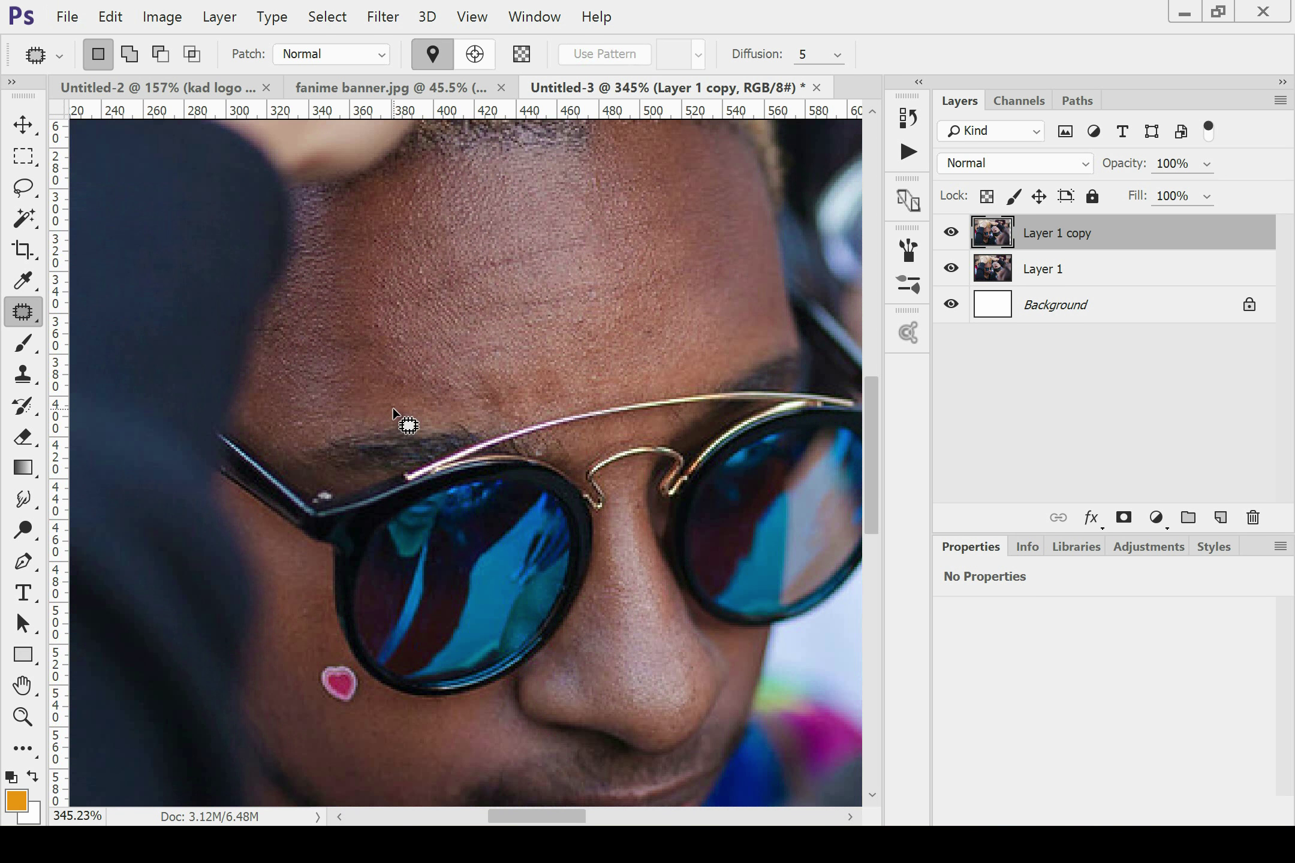
pyautogui.moveTo(389, 422)
pyautogui.mouseDown()
pyautogui.moveTo(412, 430)
pyautogui.moveTo(394, 414)
pyautogui.mouseUp()
pyautogui.moveTo(405, 417); pyautogui.dragTo(469, 343)
pyautogui.hotkey('ctrl', 'd')
# Patch the small area on the side of the nose beneath the sunglasses and deselect.
pyautogui.scroll(-2, 699, 432)
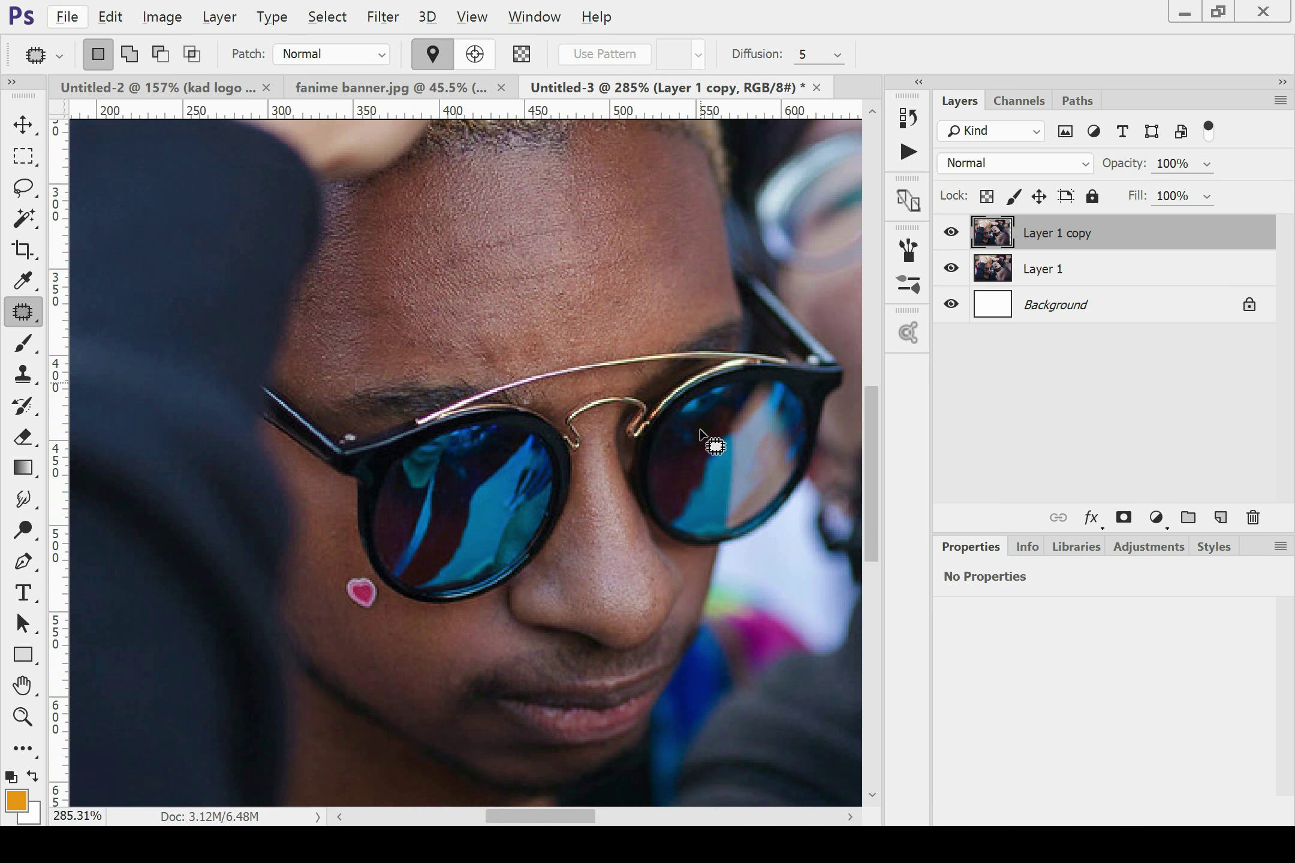
pyautogui.scroll(-2, 700, 432)
pyautogui.scroll(3, 662, 483)
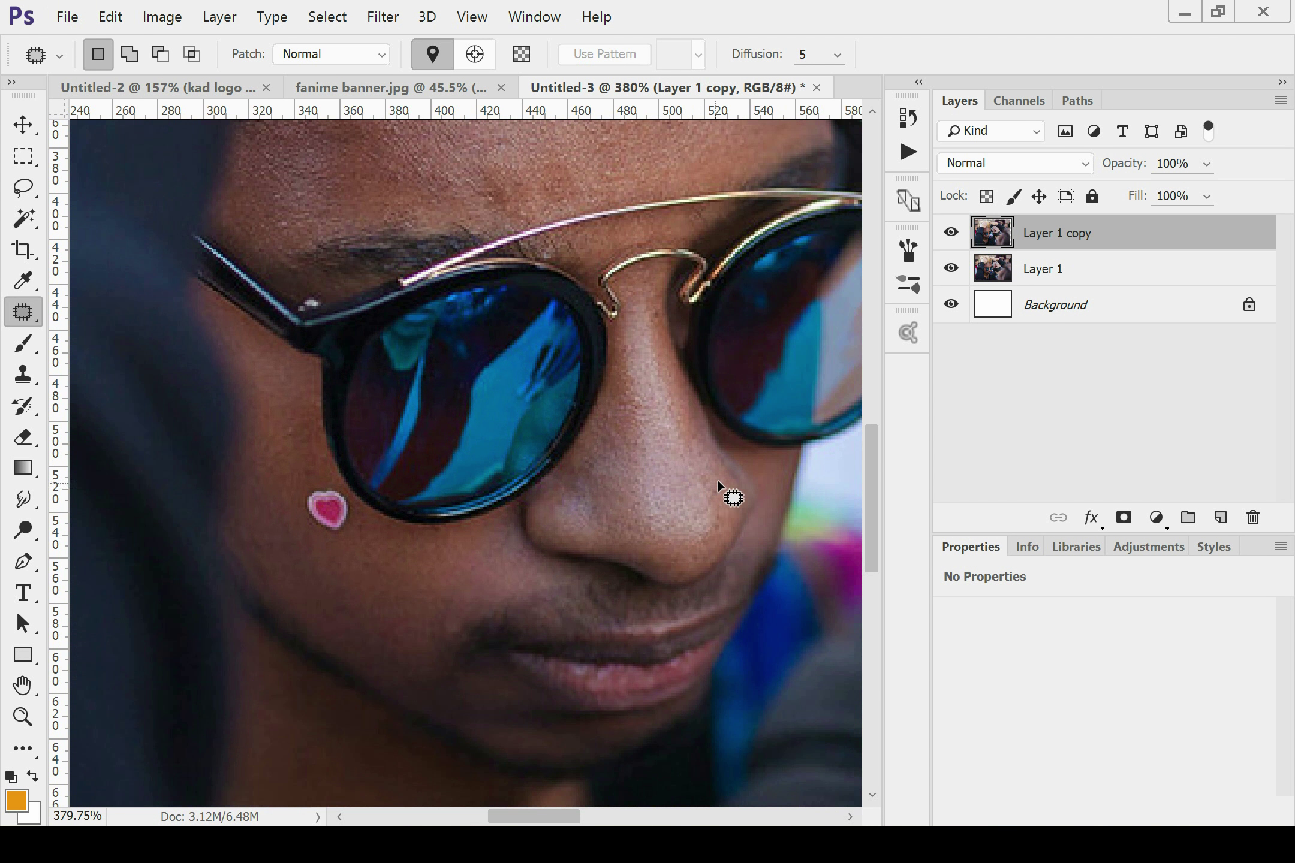
pyautogui.moveTo(721, 503); pyautogui.dragTo(724, 488)
pyautogui.hotkey('ctrl', 'd')
# Duplicate the retouched layer, naming the duplicate "hi" and the retouched layer beneath it "low".
pyautogui.scroll(-3, 660, 384)
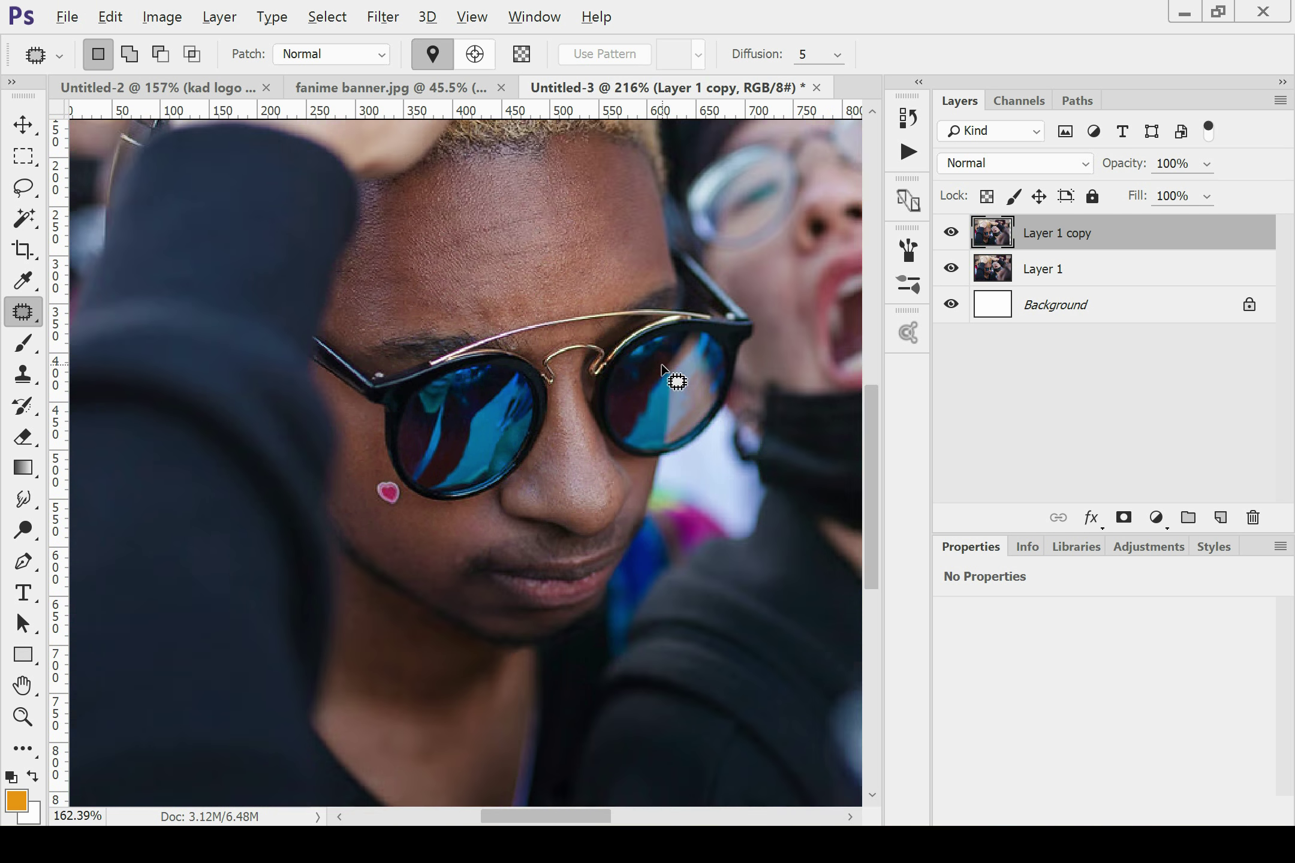
pyautogui.hotkey('ctrl', 'j')
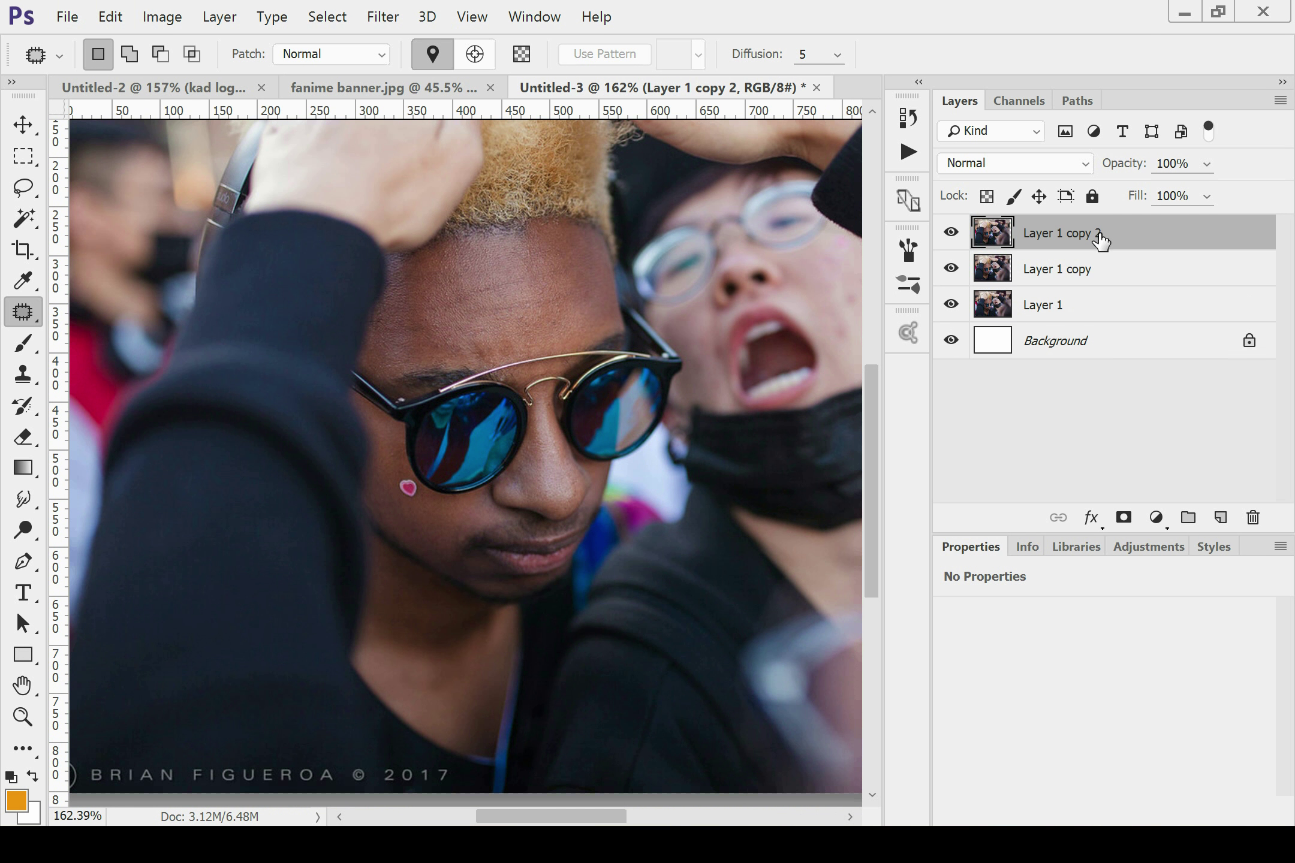
pyautogui.doubleClick(1080, 232)
pyautogui.write('hi')
pyautogui.click(1058, 272)
pyautogui.doubleClick(1057, 269)
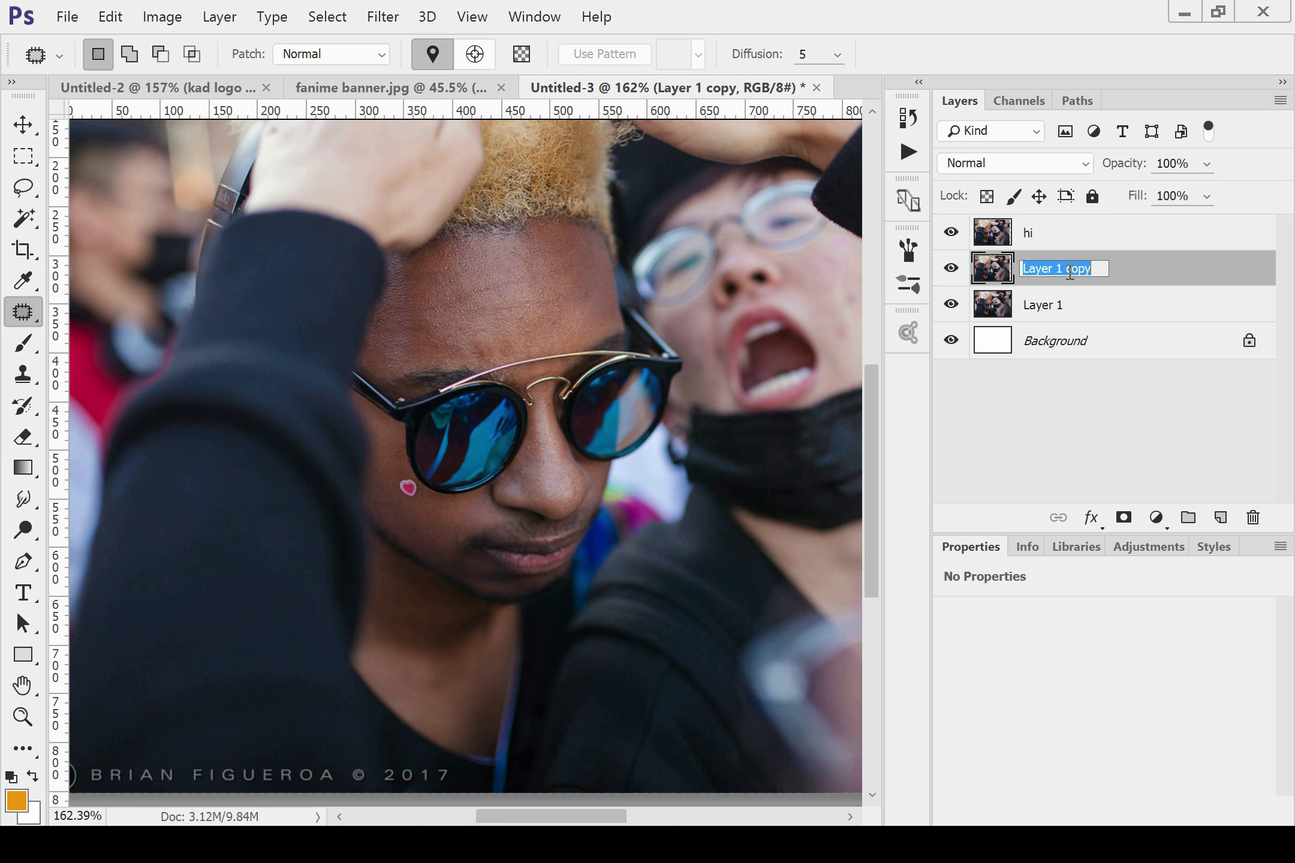
pyautogui.write('low')
pyautogui.press('Return')
# Hide the hi layer and apply a Gaussian Blur with a 3.7-pixel radius to the low layer.
pyautogui.click(1093, 232)
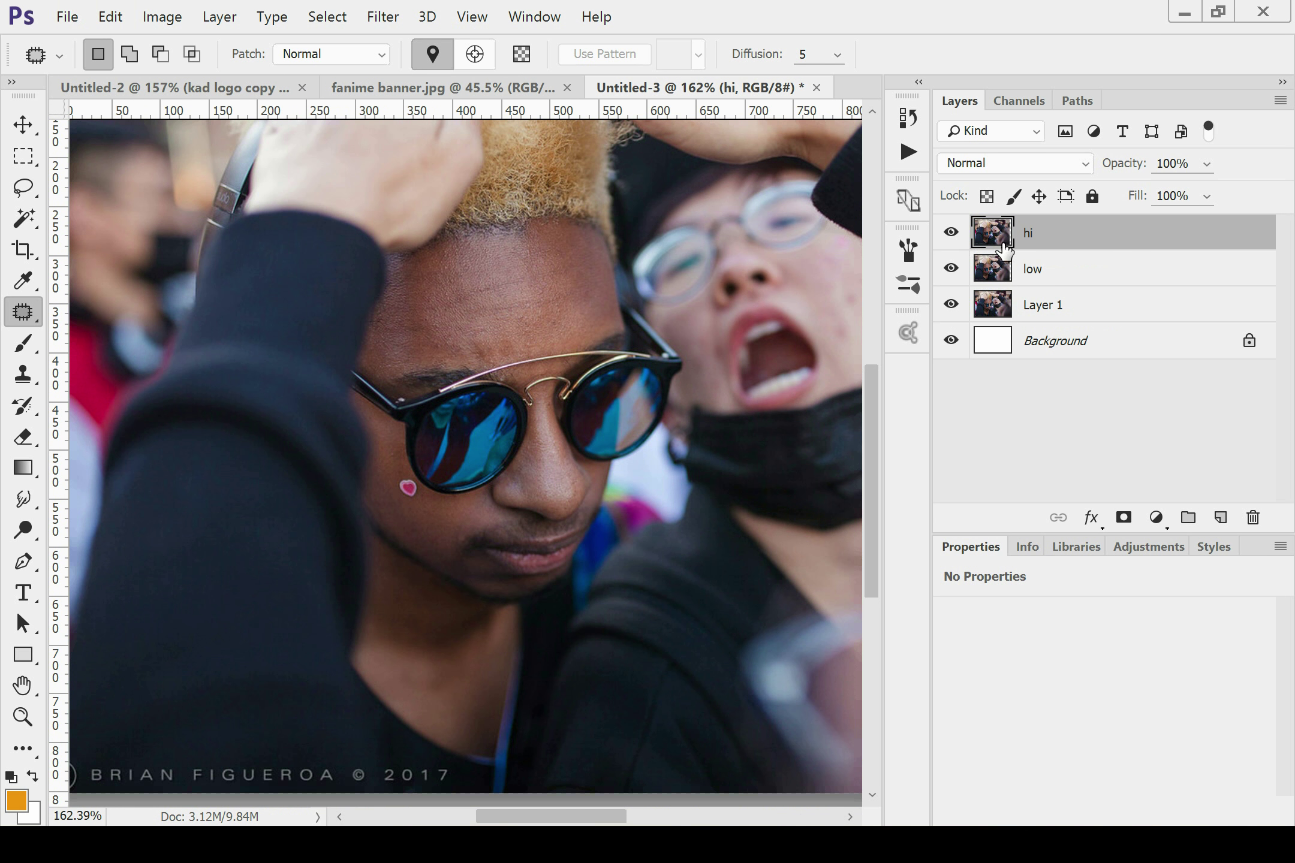
pyautogui.click(956, 233)
pyautogui.click(1078, 273)
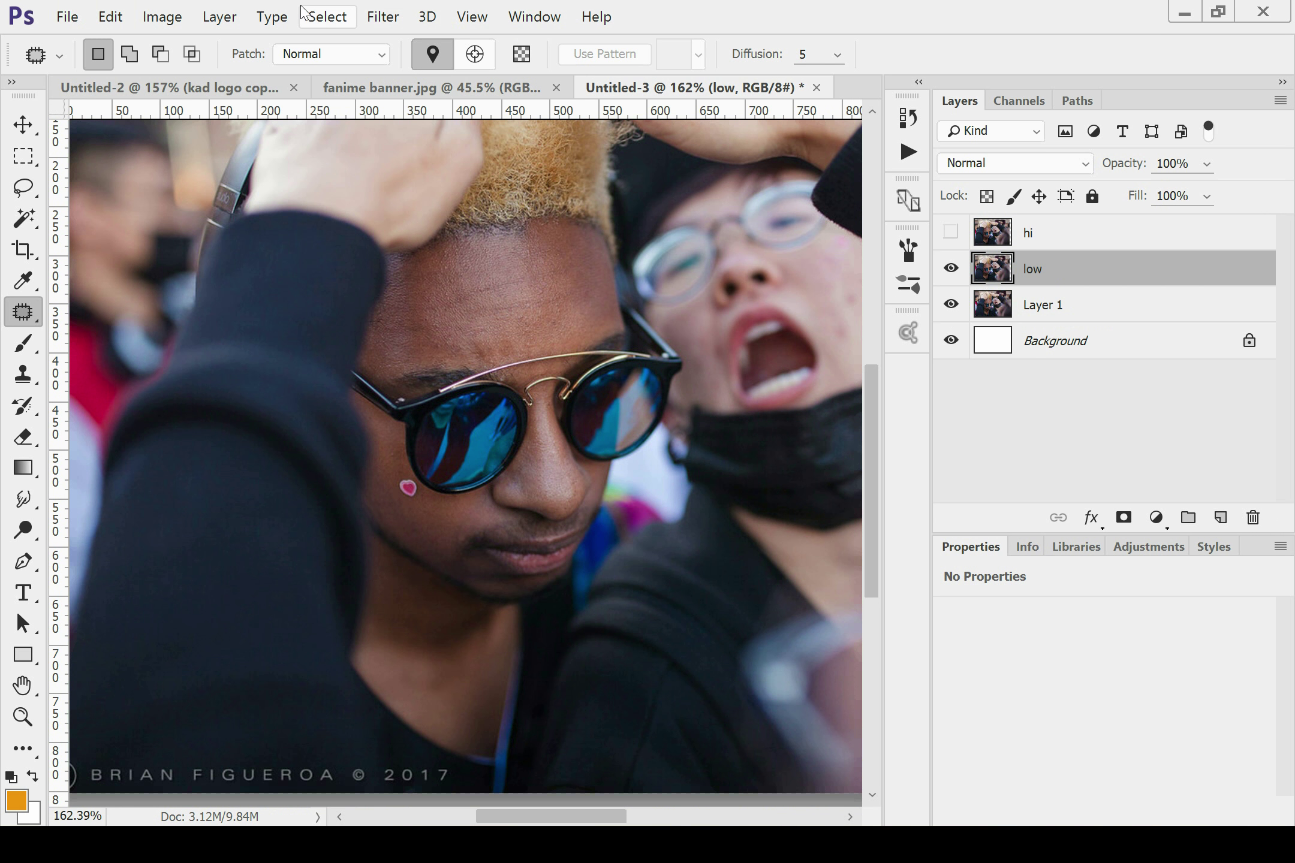
pyautogui.click(373, 22)
pyautogui.moveTo(405, 213)
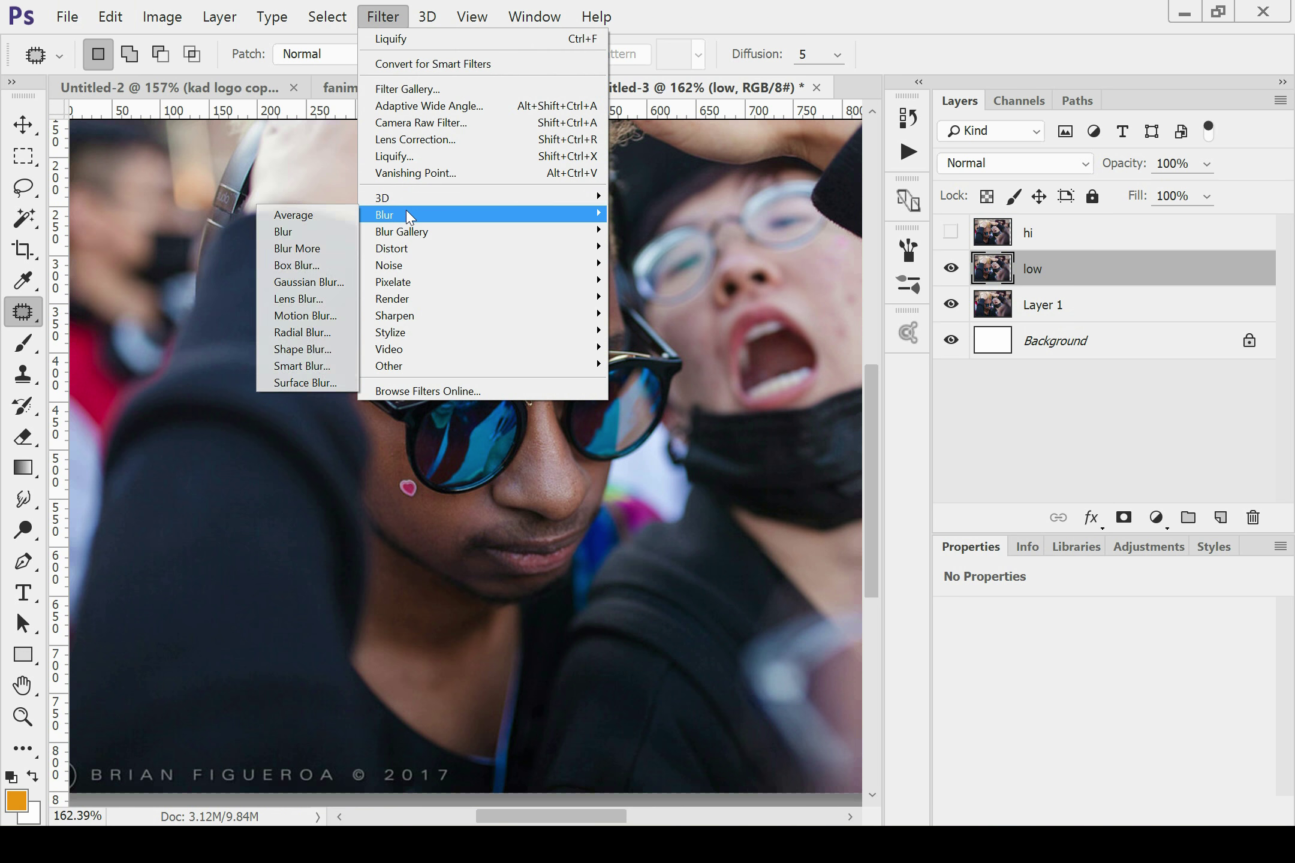
pyautogui.click(324, 285)
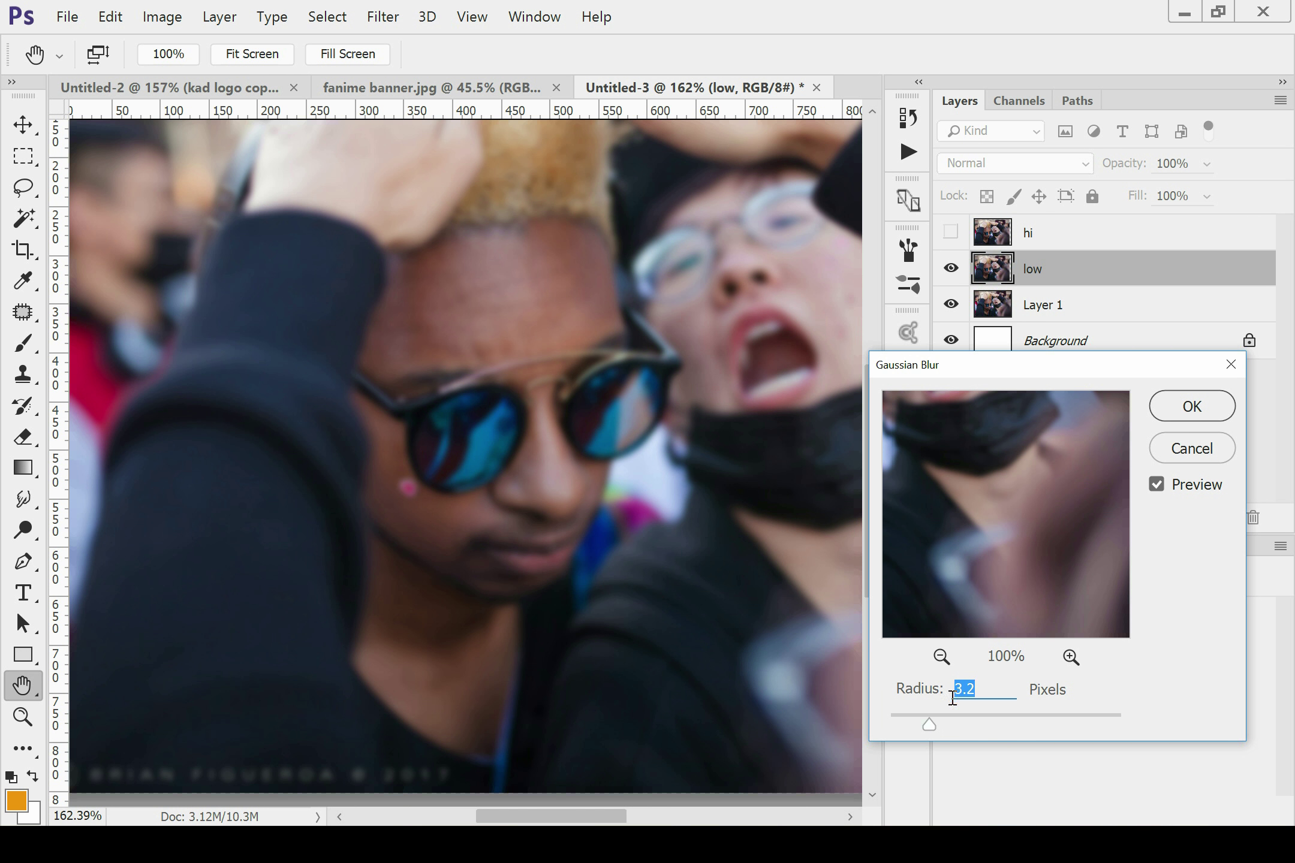
pyautogui.moveTo(937, 730); pyautogui.dragTo(934, 726)
pyautogui.doubleClick(967, 696)
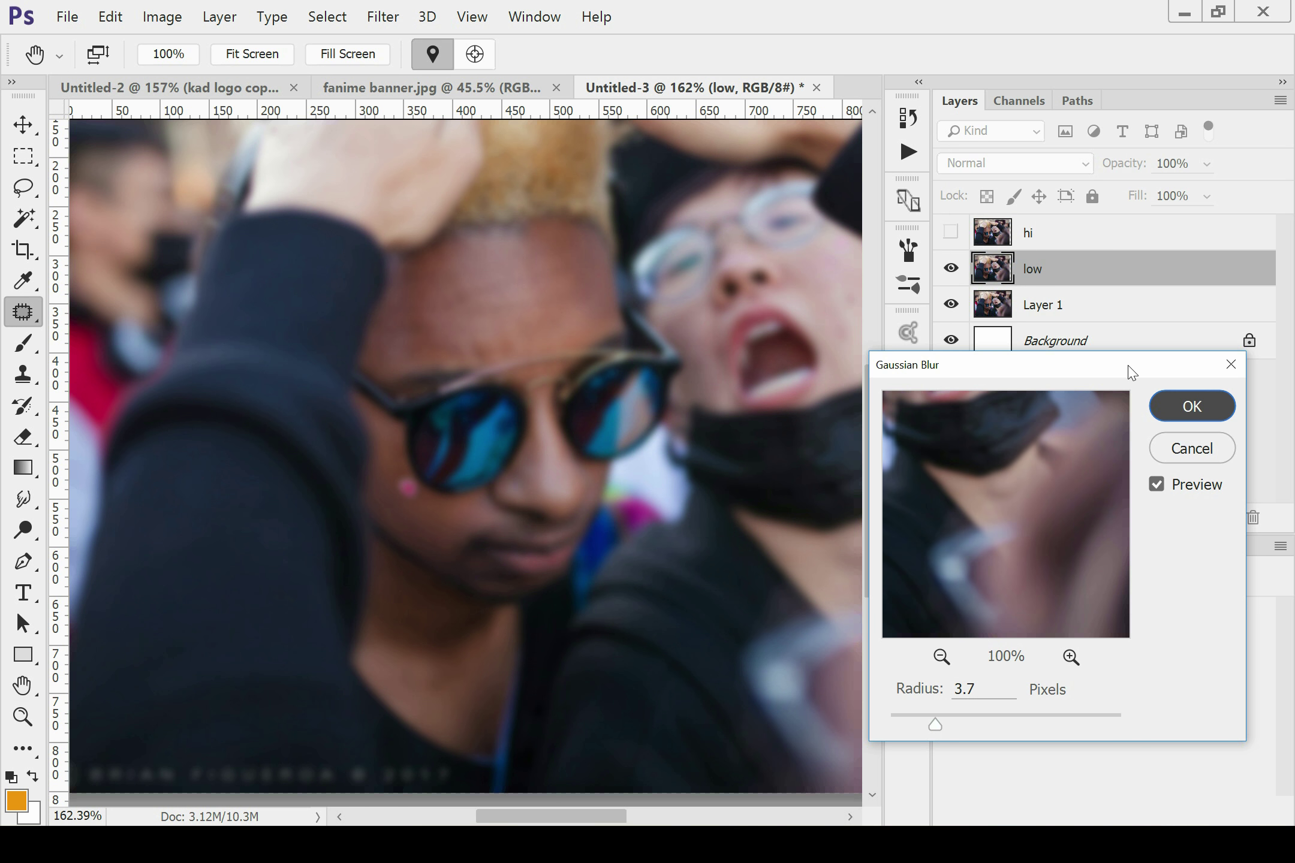
pyautogui.click(1190, 411)
# Show the hi layer and use Apply Image on it with the low layer as source, Subtract blending, scale 2 and offset 128.
pyautogui.click(950, 232)
pyautogui.click(1065, 240)
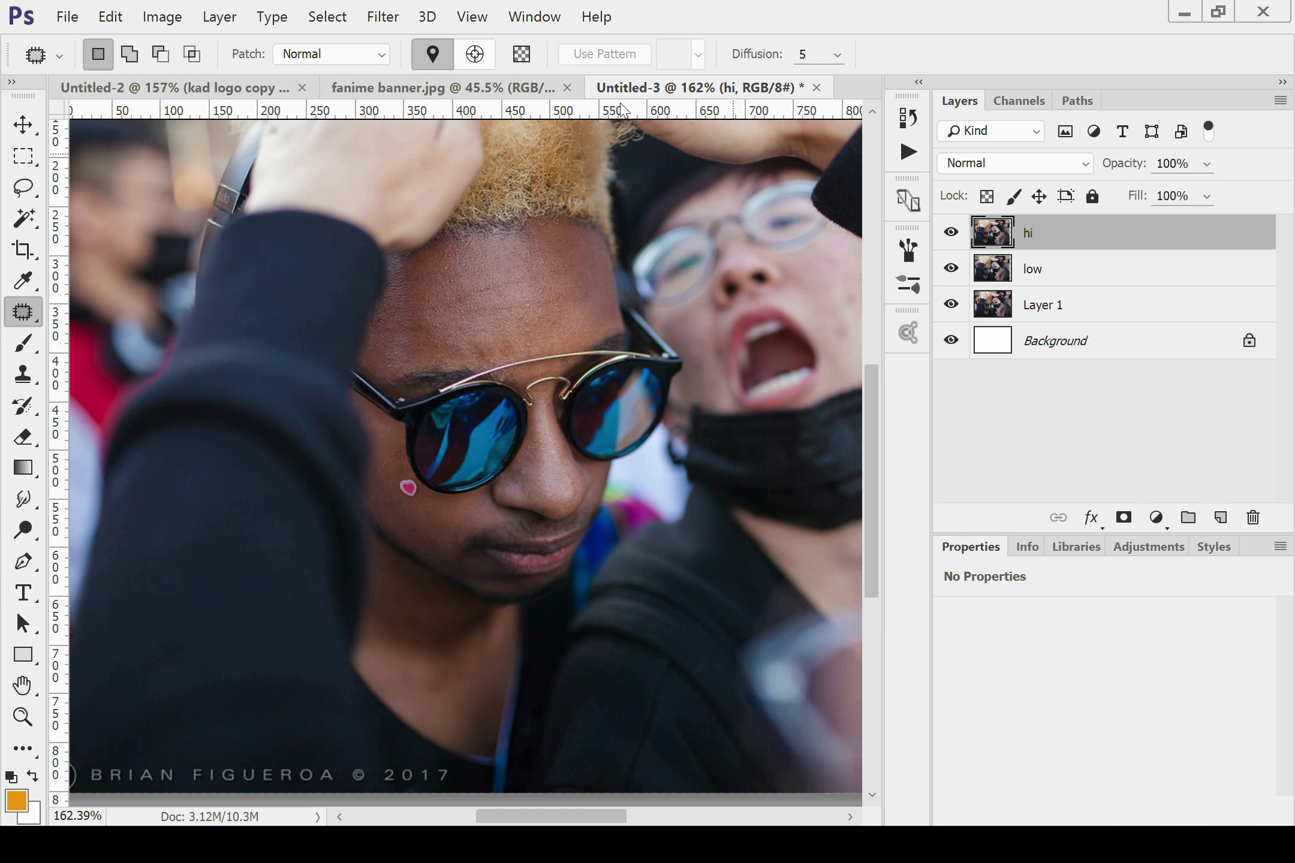
pyautogui.click(162, 18)
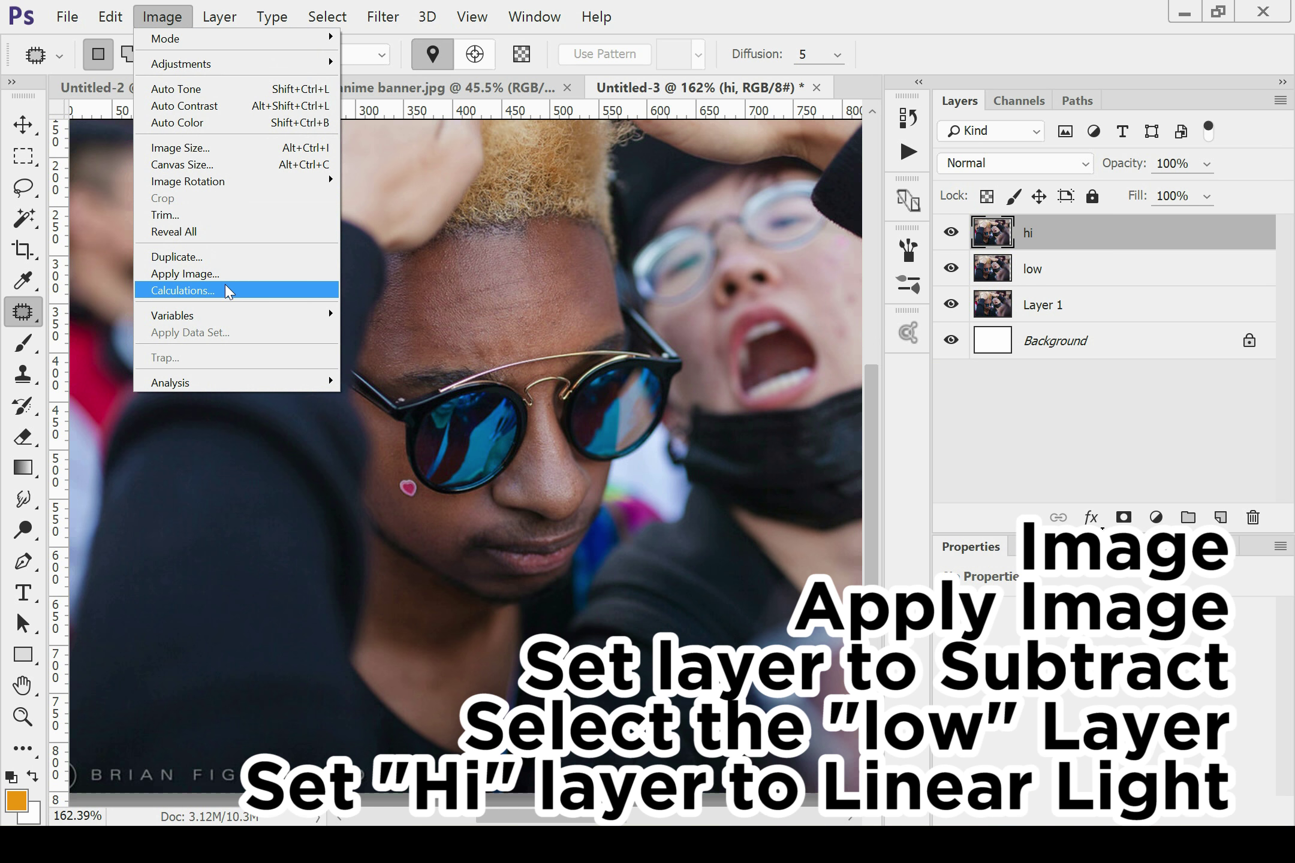
pyautogui.click(230, 275)
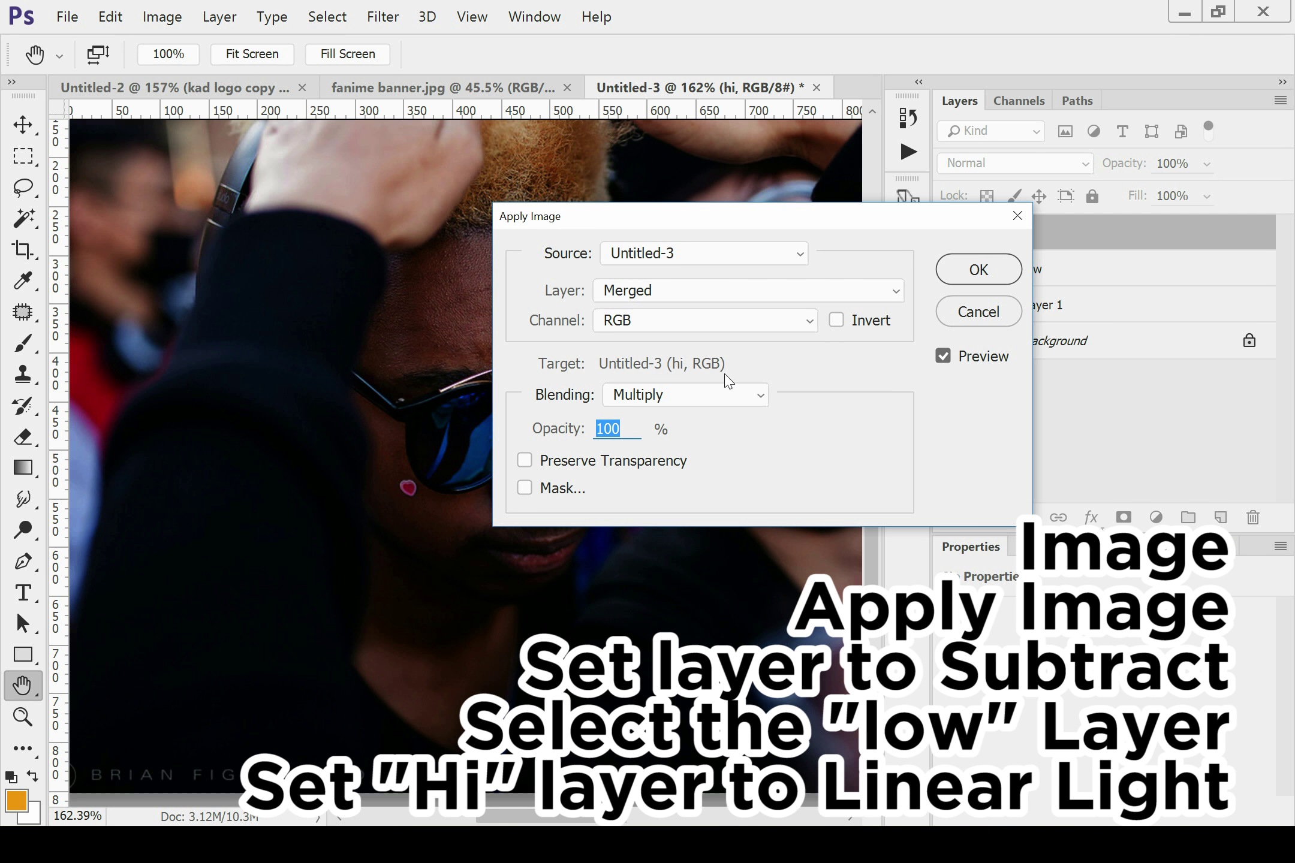
pyautogui.click(719, 396)
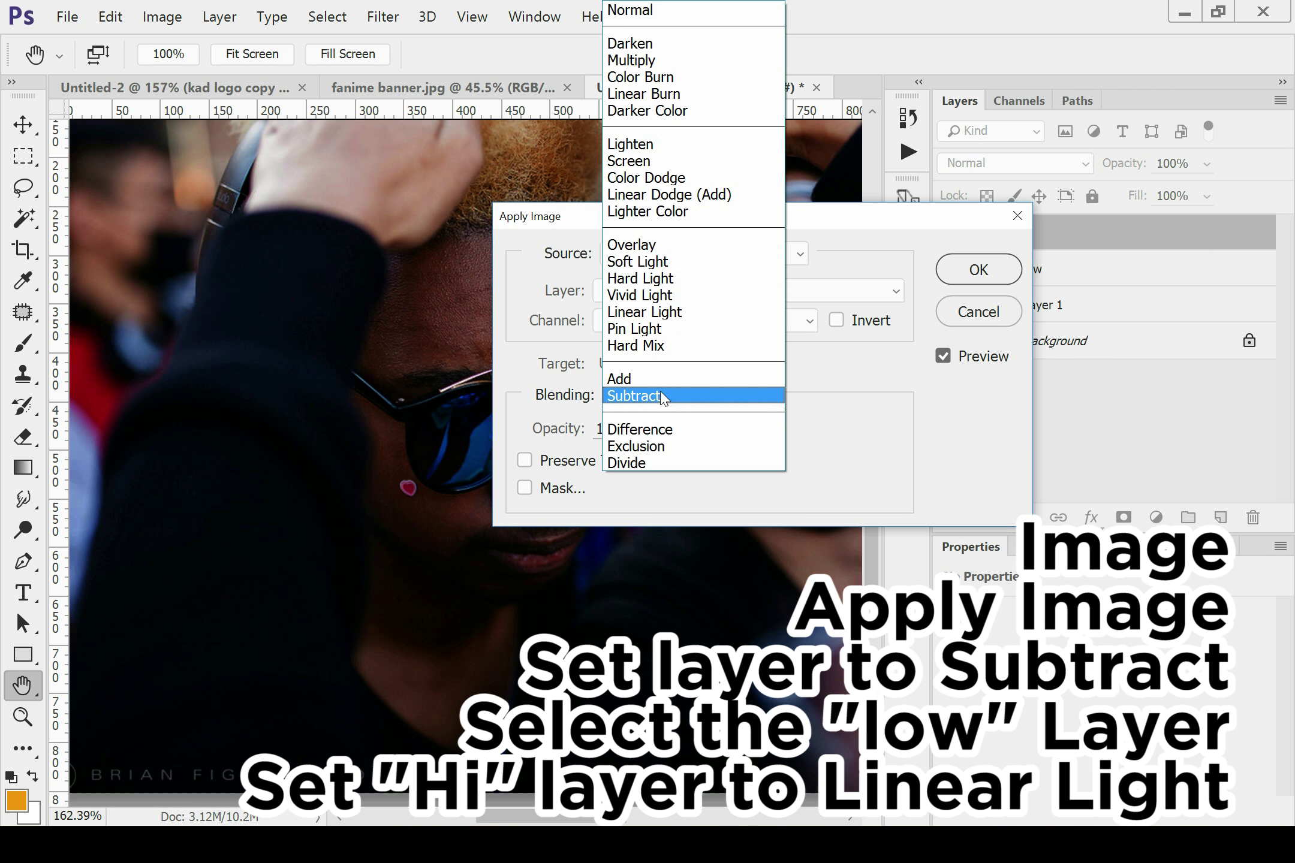
pyautogui.click(663, 397)
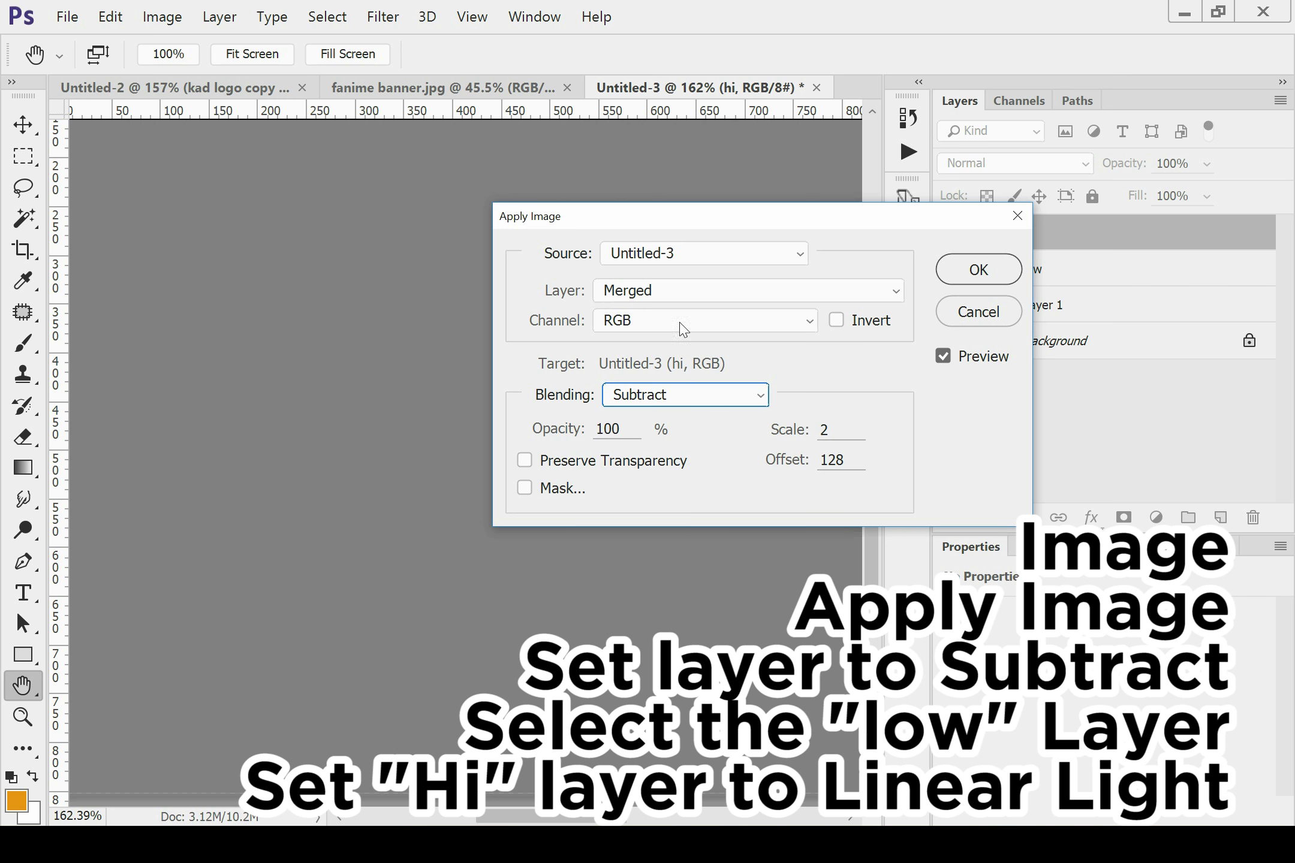
pyautogui.click(709, 293)
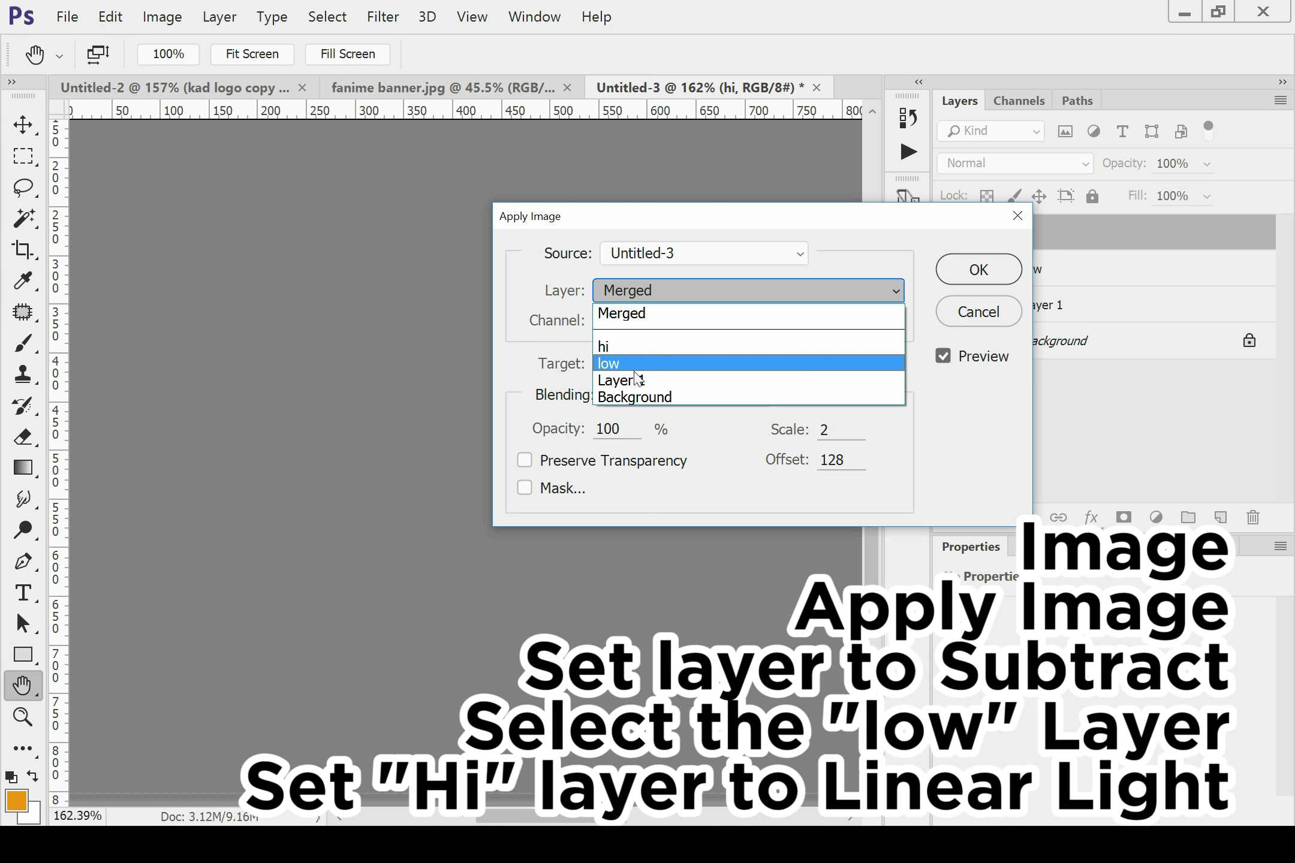
pyautogui.click(639, 372)
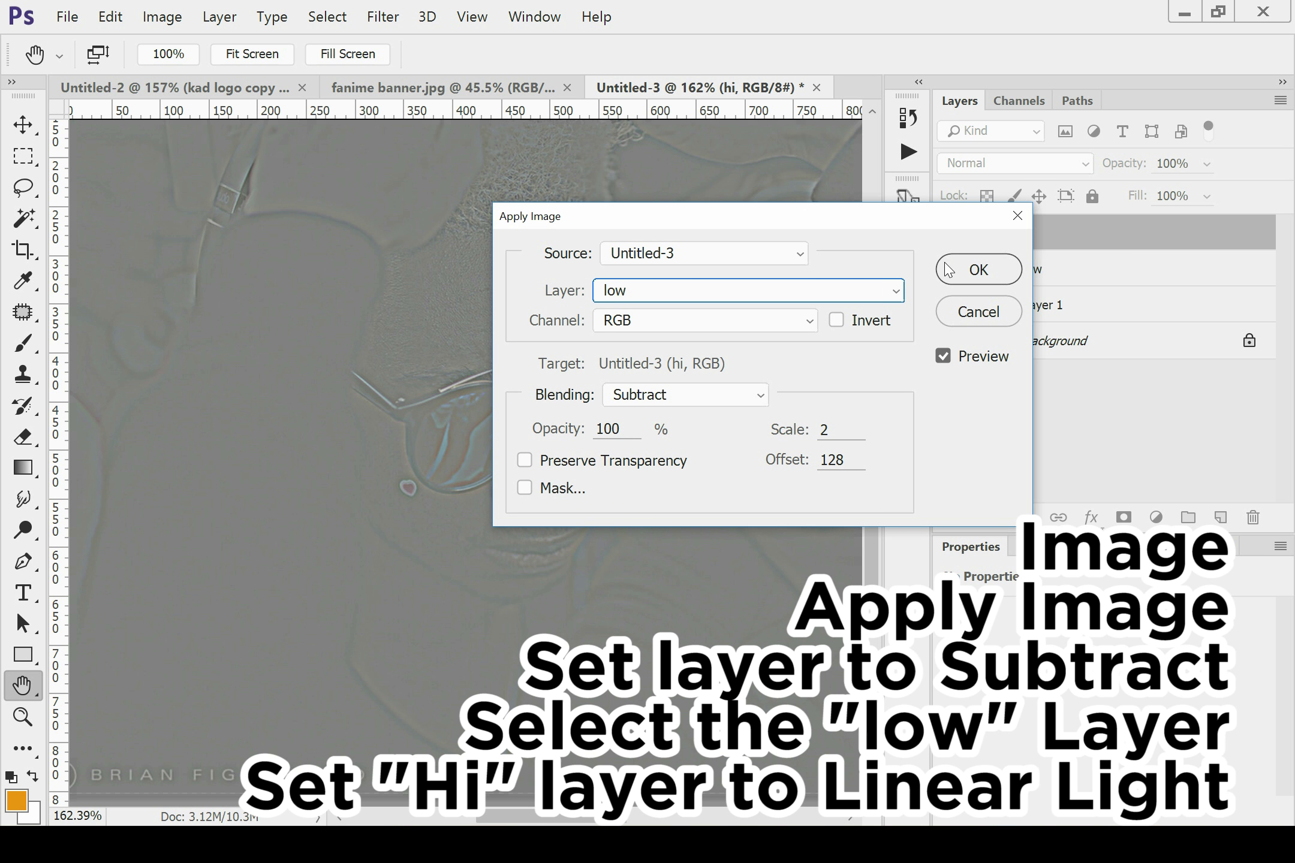
pyautogui.click(977, 270)
pyautogui.press('j')
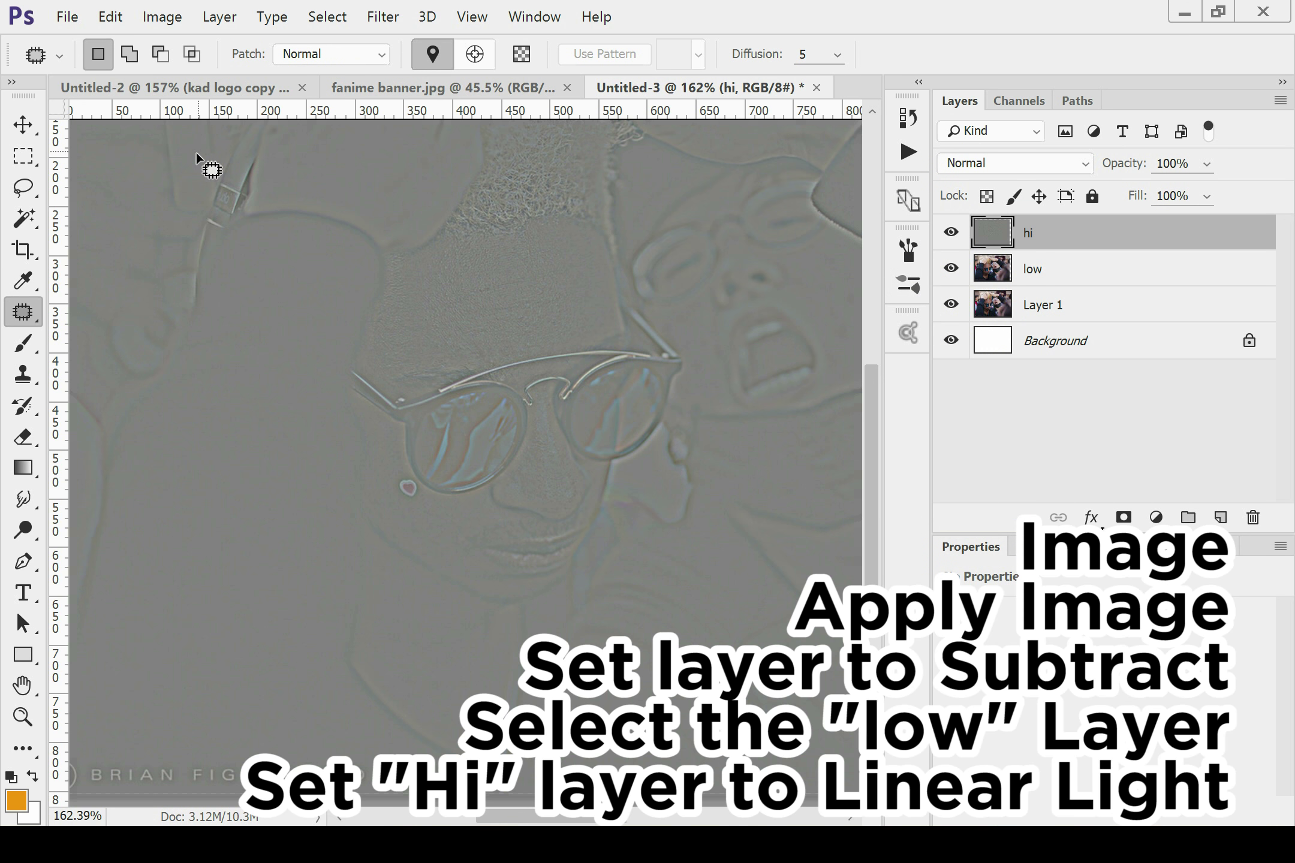
pyautogui.scroll(-3, 540, 316)
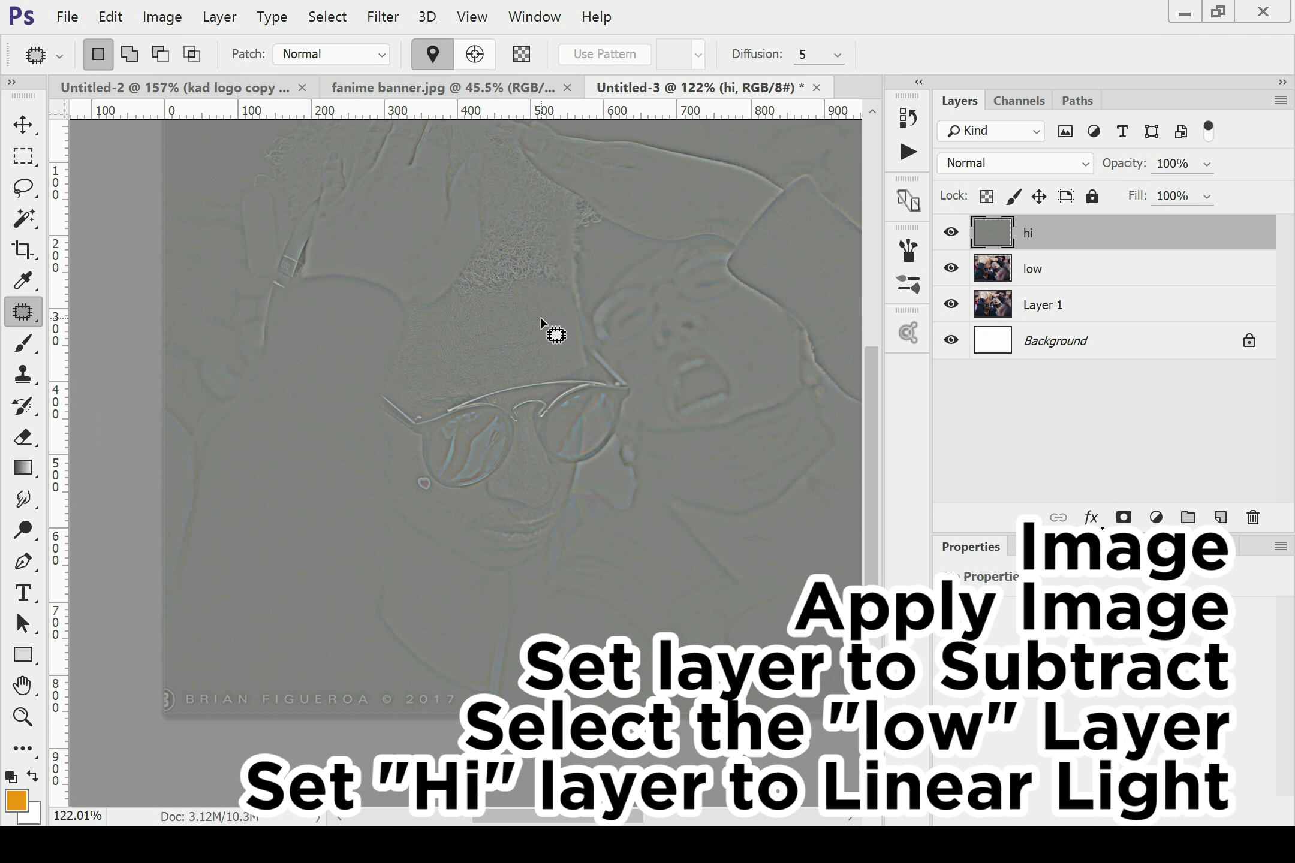
# Set the hi layer's blend mode to Linear Light.
pyautogui.click(1044, 163)
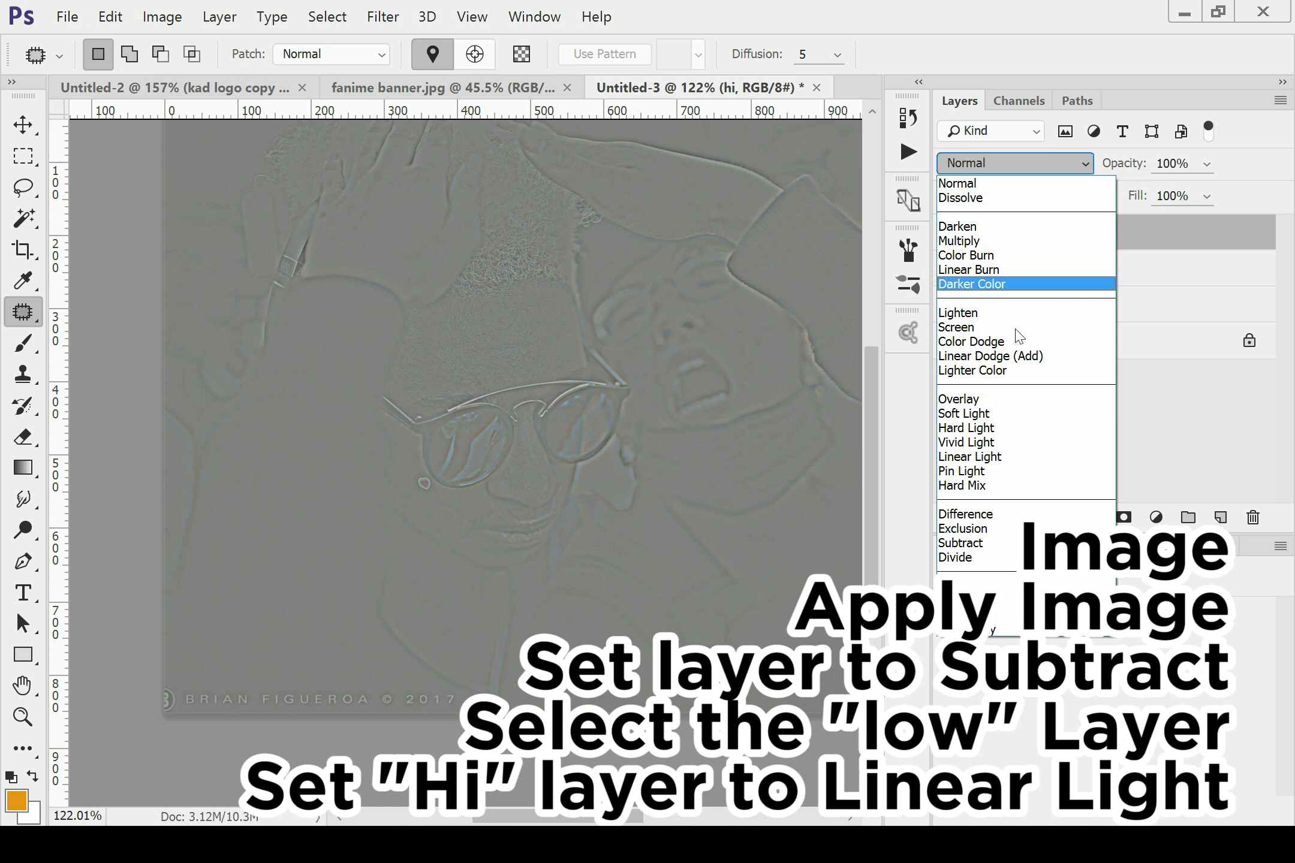
pyautogui.click(1012, 457)
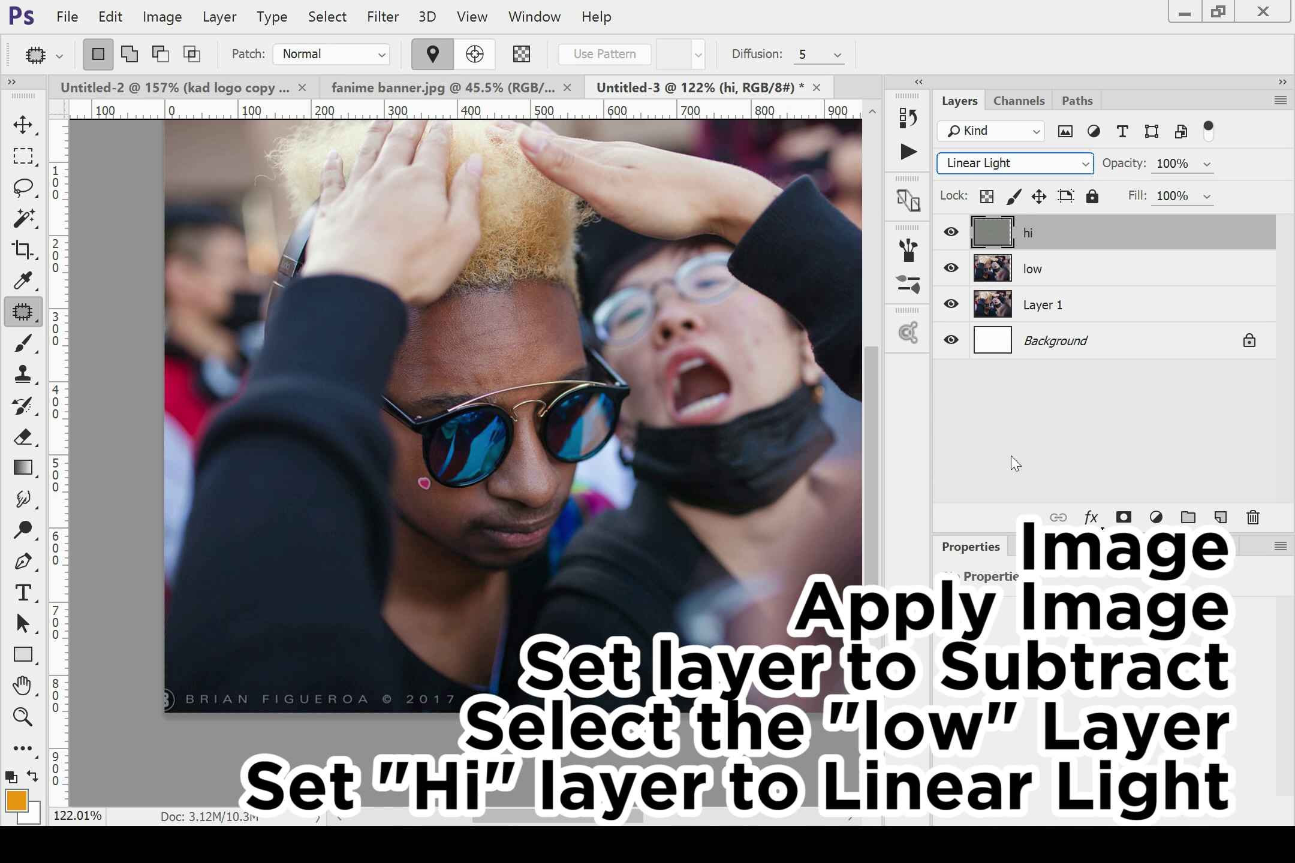
pyautogui.press('v')
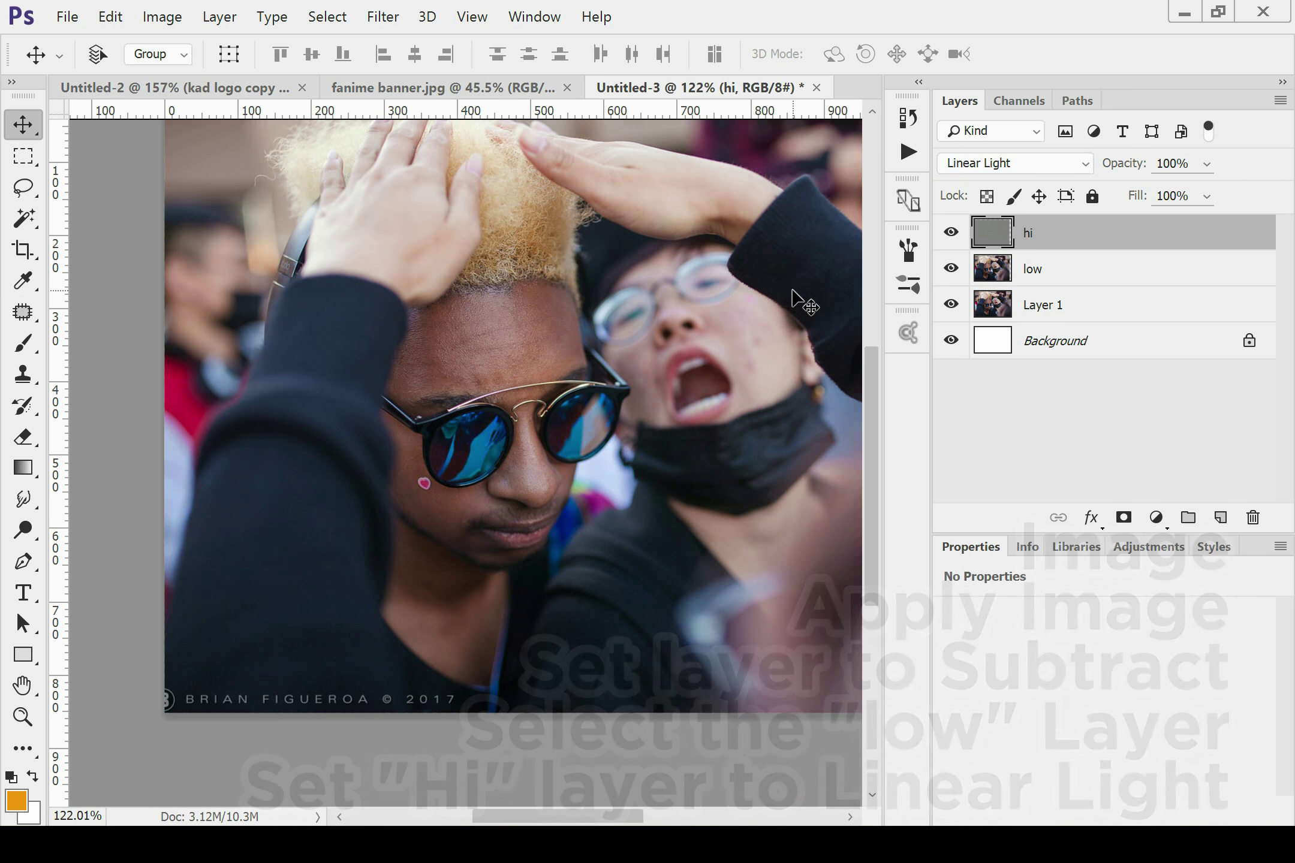
pyautogui.scroll(2, 770, 276)
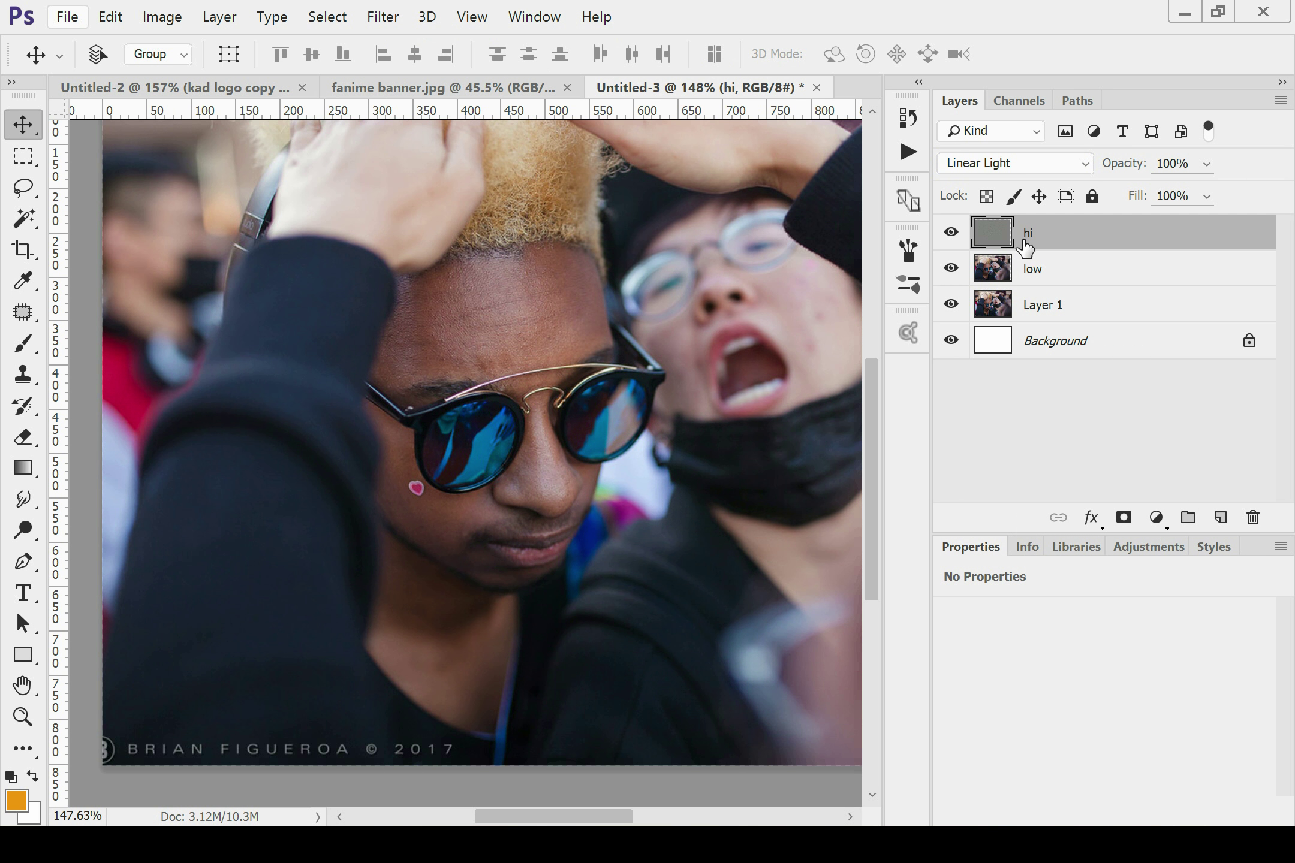
# Check the low layer with the hi layer hidden, show hi again and add a new empty layer directly above low.
pyautogui.click(956, 234)
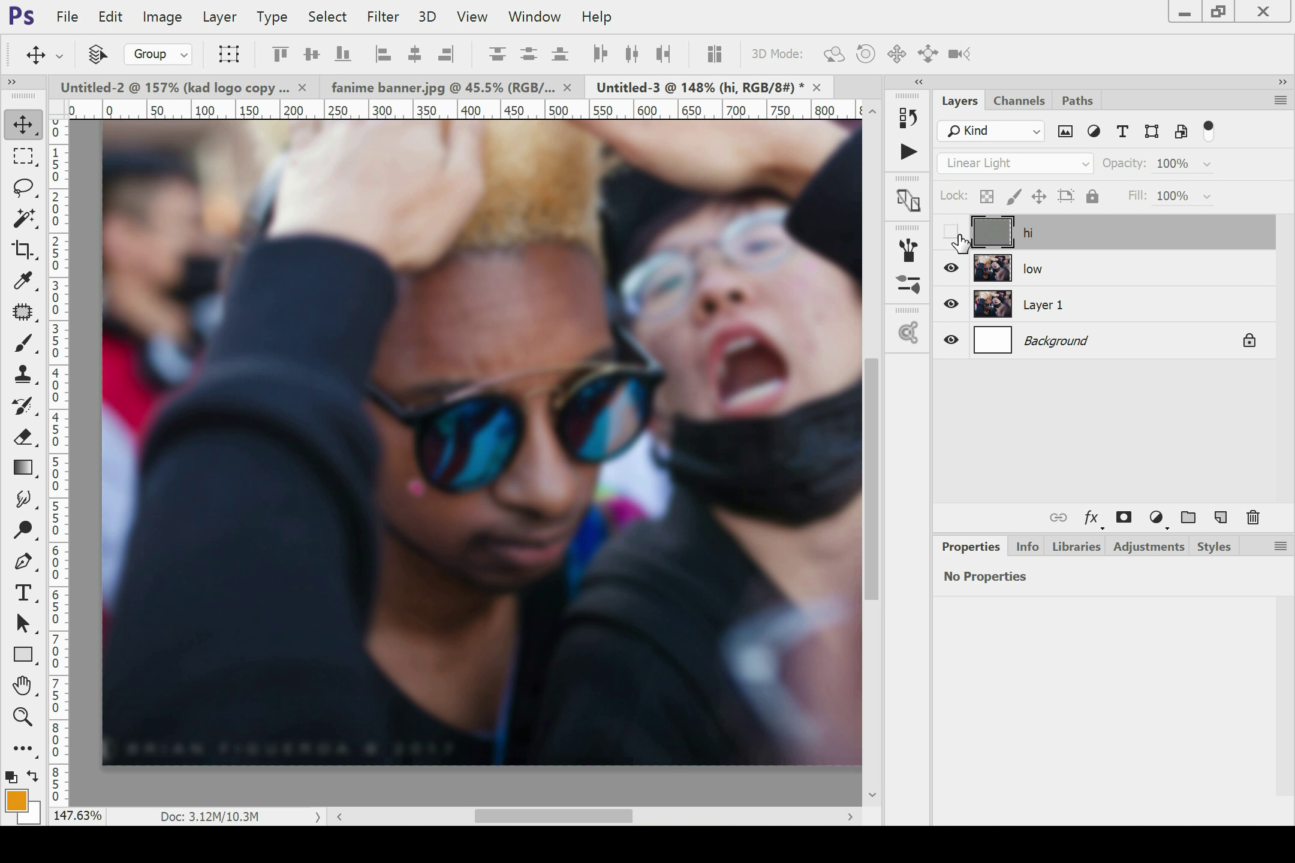
pyautogui.click(1034, 271)
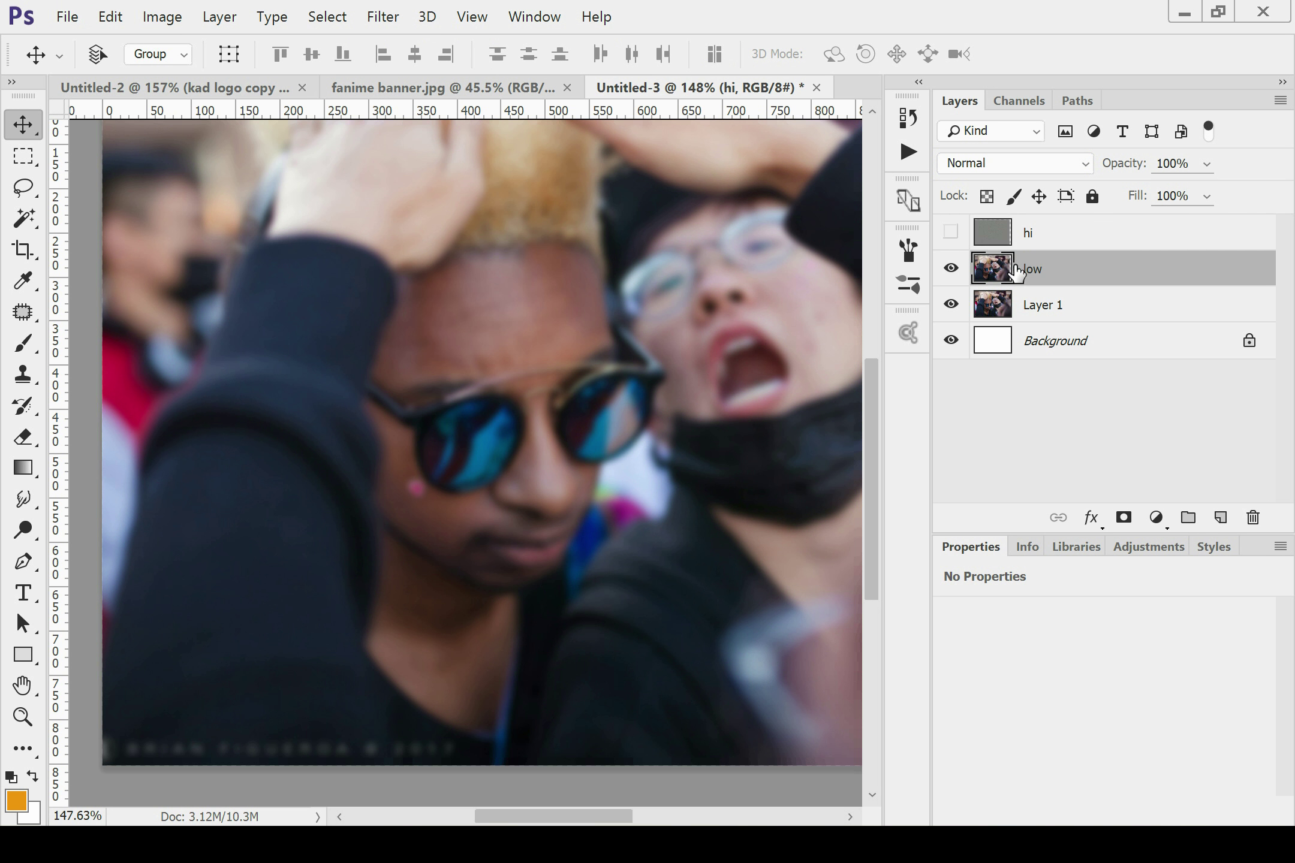
pyautogui.click(952, 233)
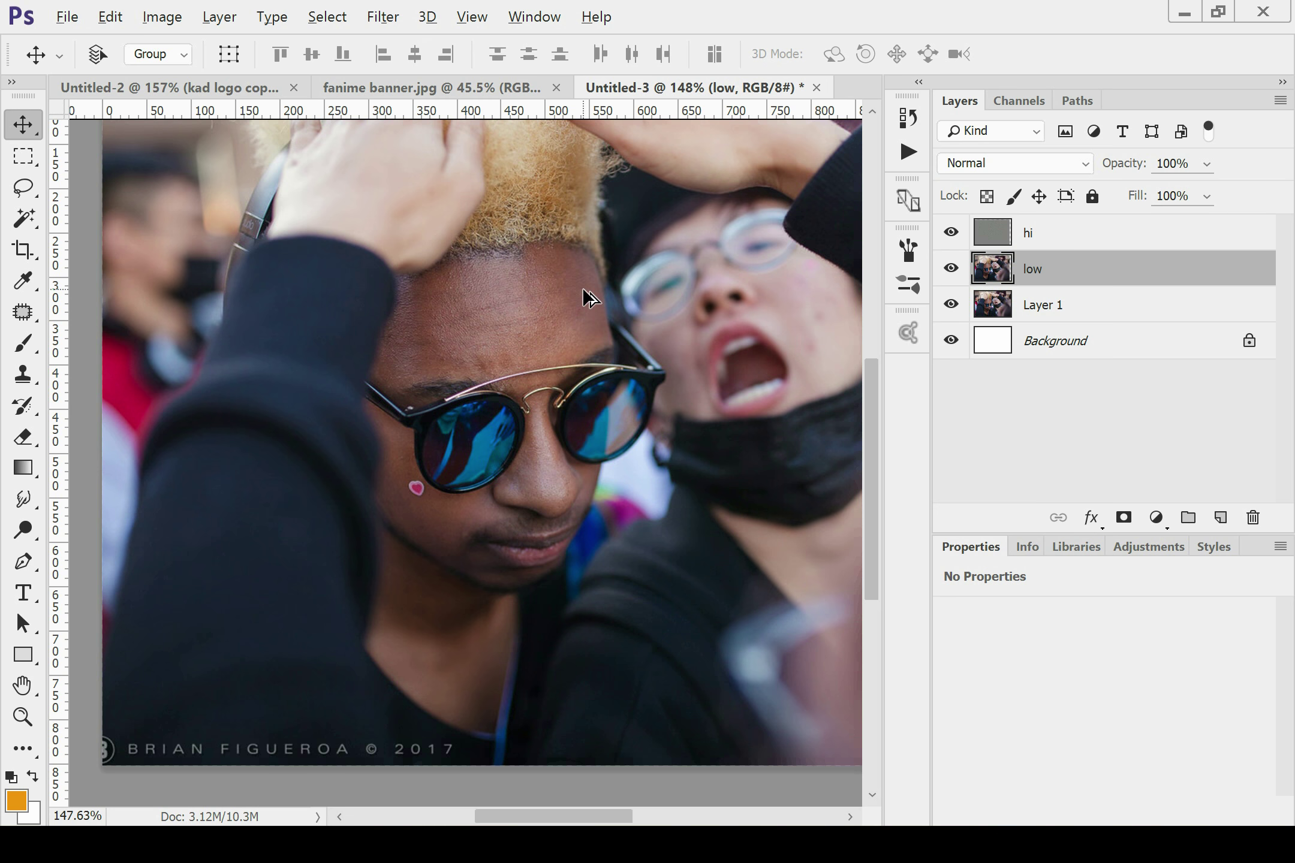
pyautogui.scroll(1, 584, 295)
pyautogui.scroll(2, 585, 294)
pyautogui.click(1220, 517)
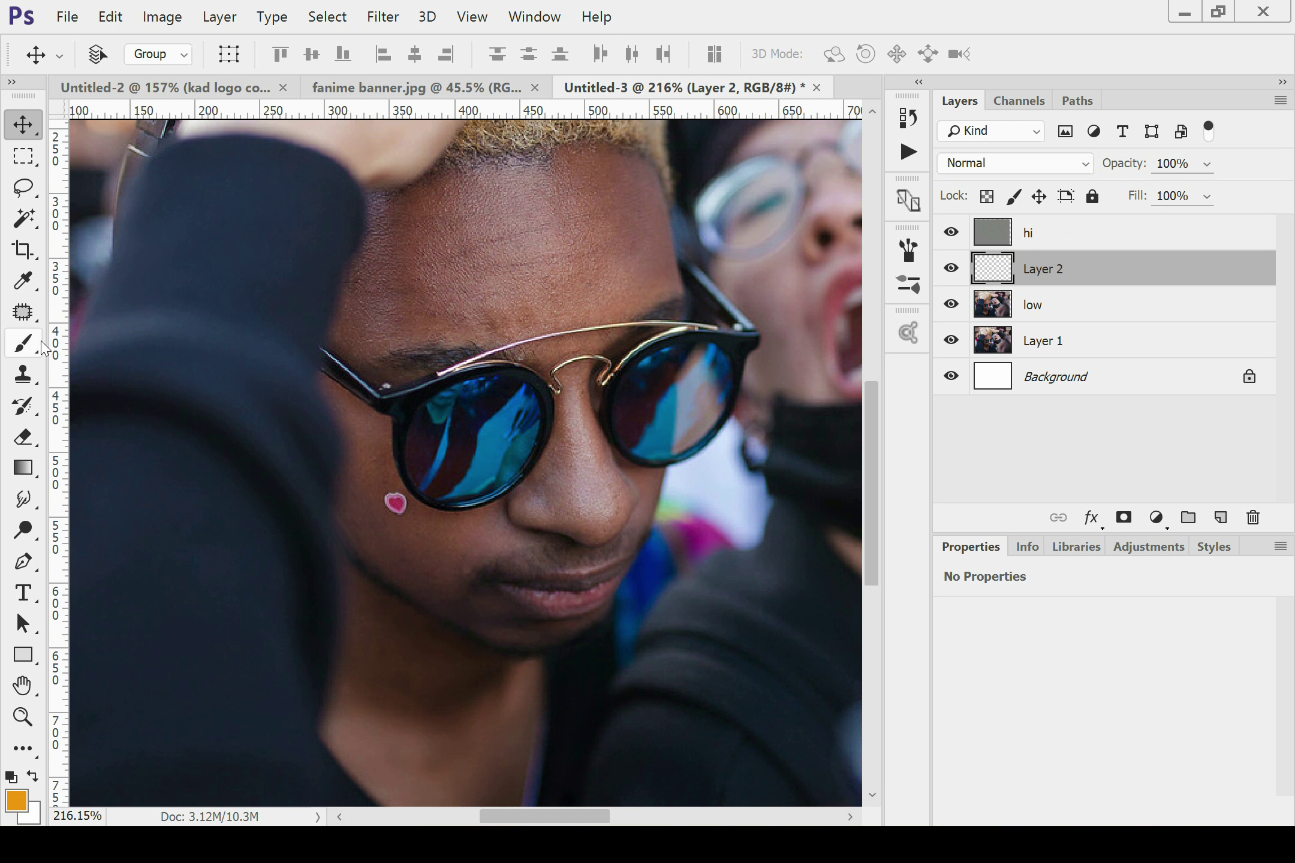
# Set up a soft round brush with a size of 50 px, 0% hardness and 13% opacity.
pyautogui.click(23, 343)
pyautogui.click(125, 55)
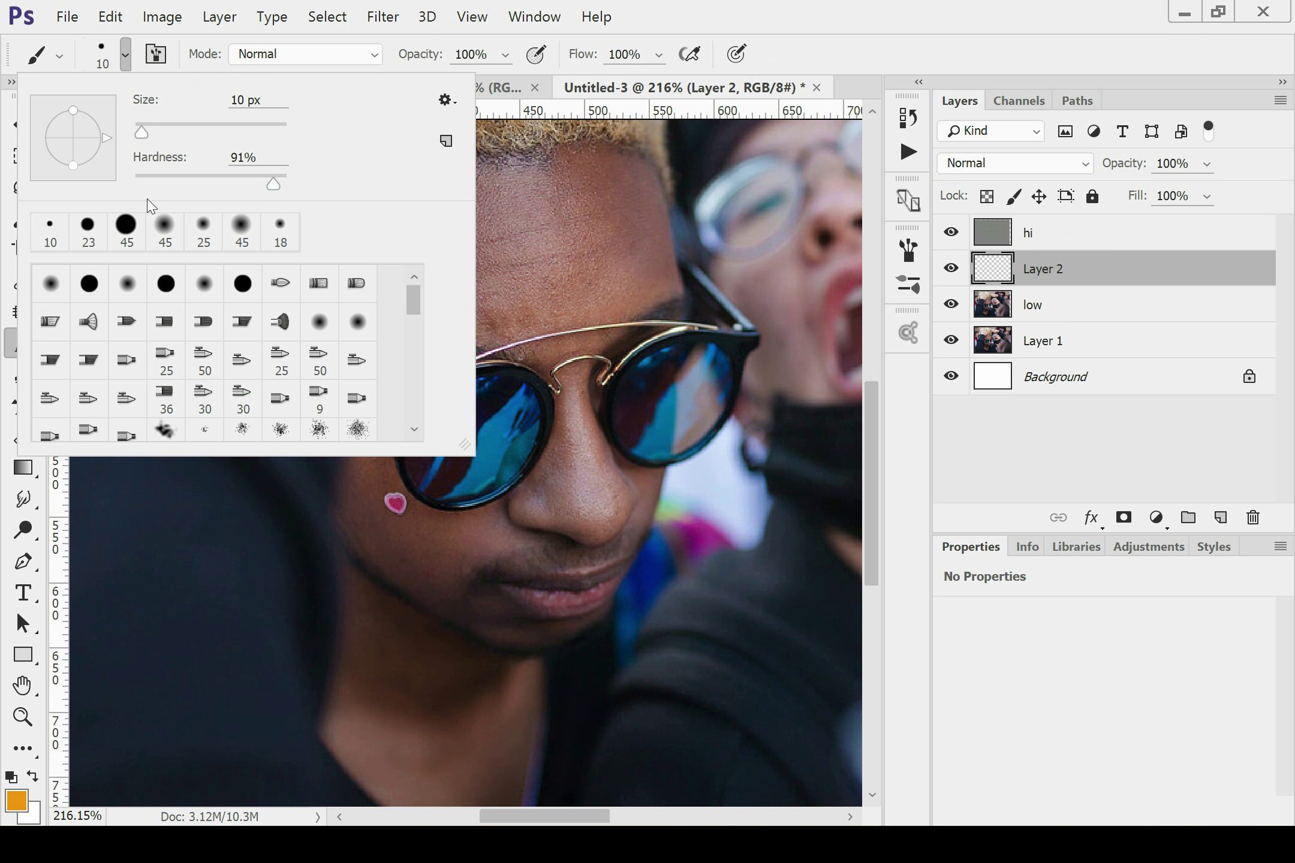
pyautogui.click(135, 175)
pyautogui.click(183, 127)
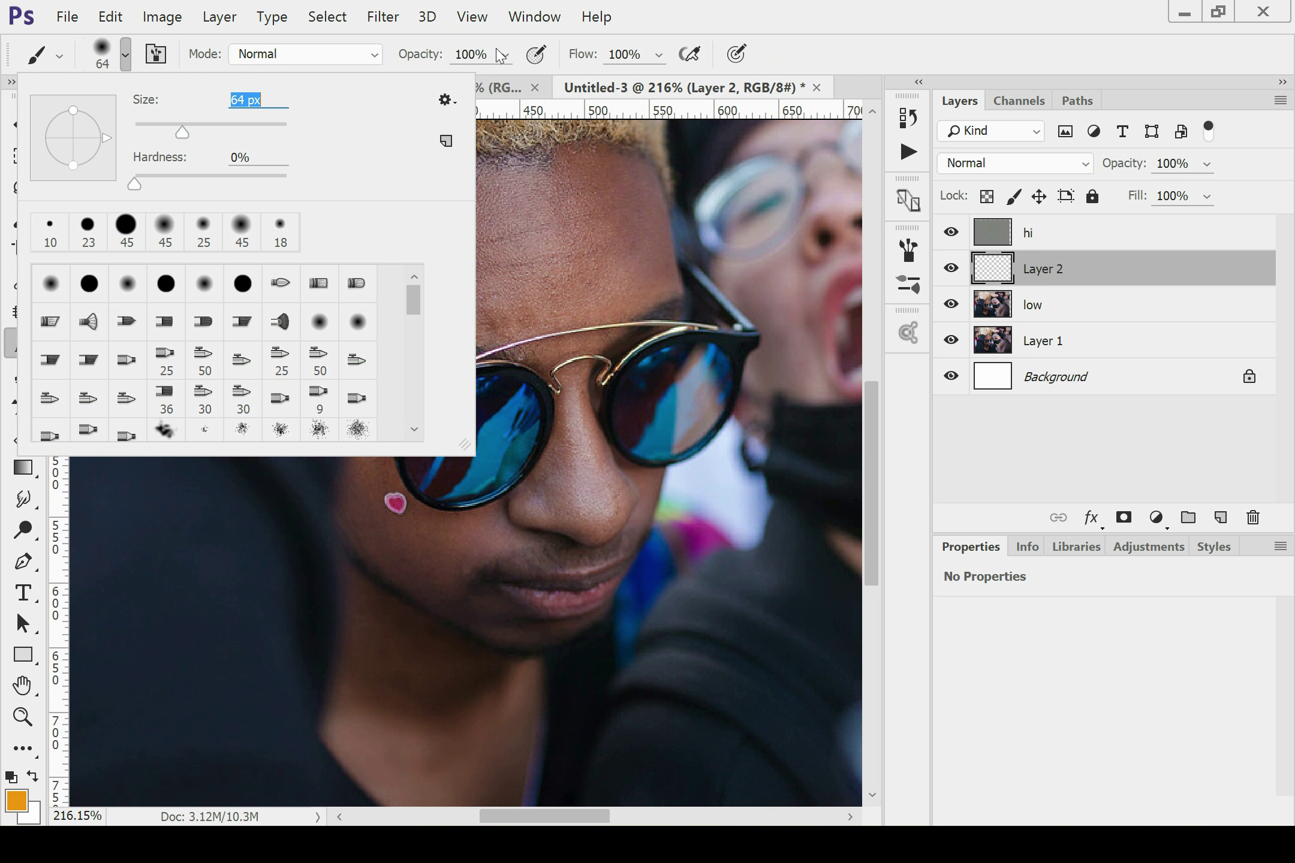
pyautogui.moveTo(505, 56); pyautogui.dragTo(414, 90)
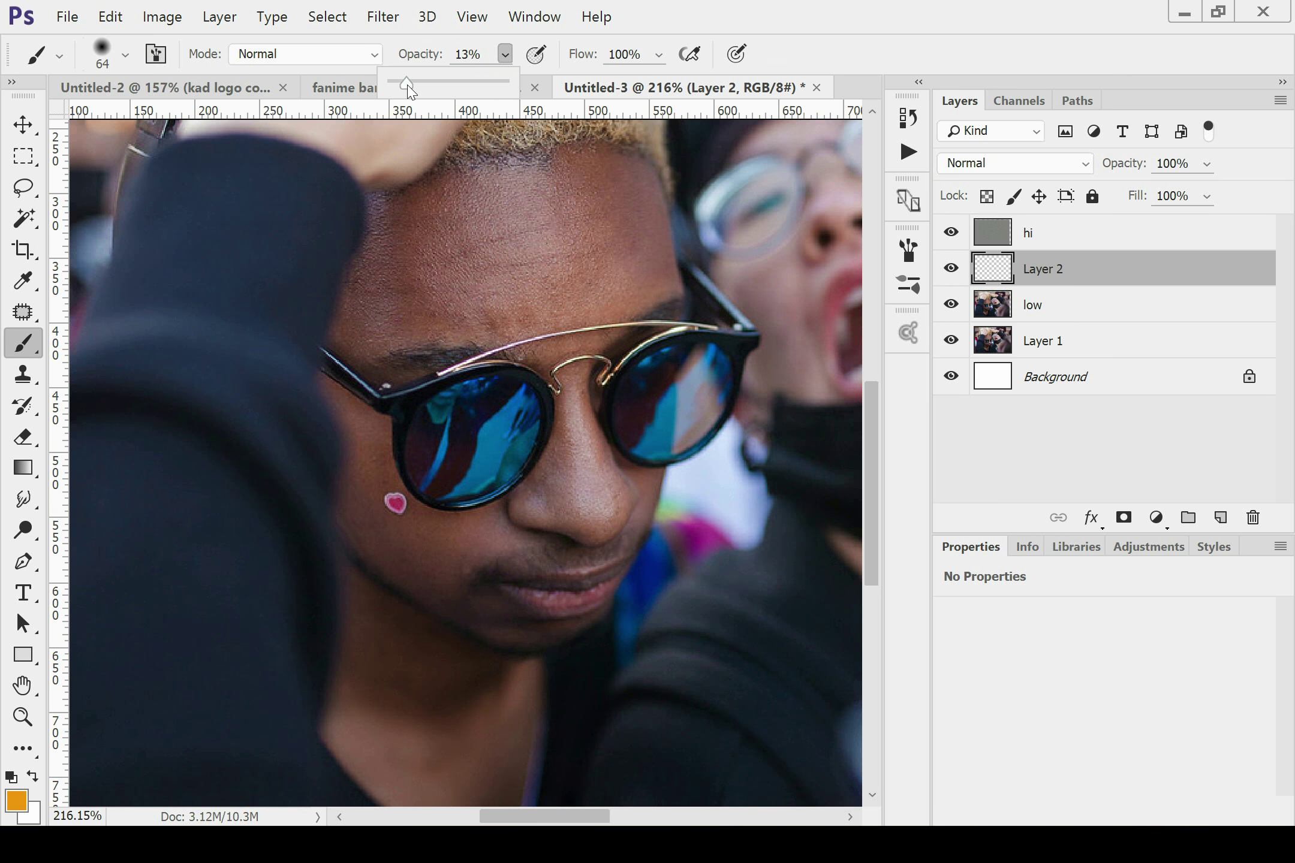
pyautogui.click(124, 54)
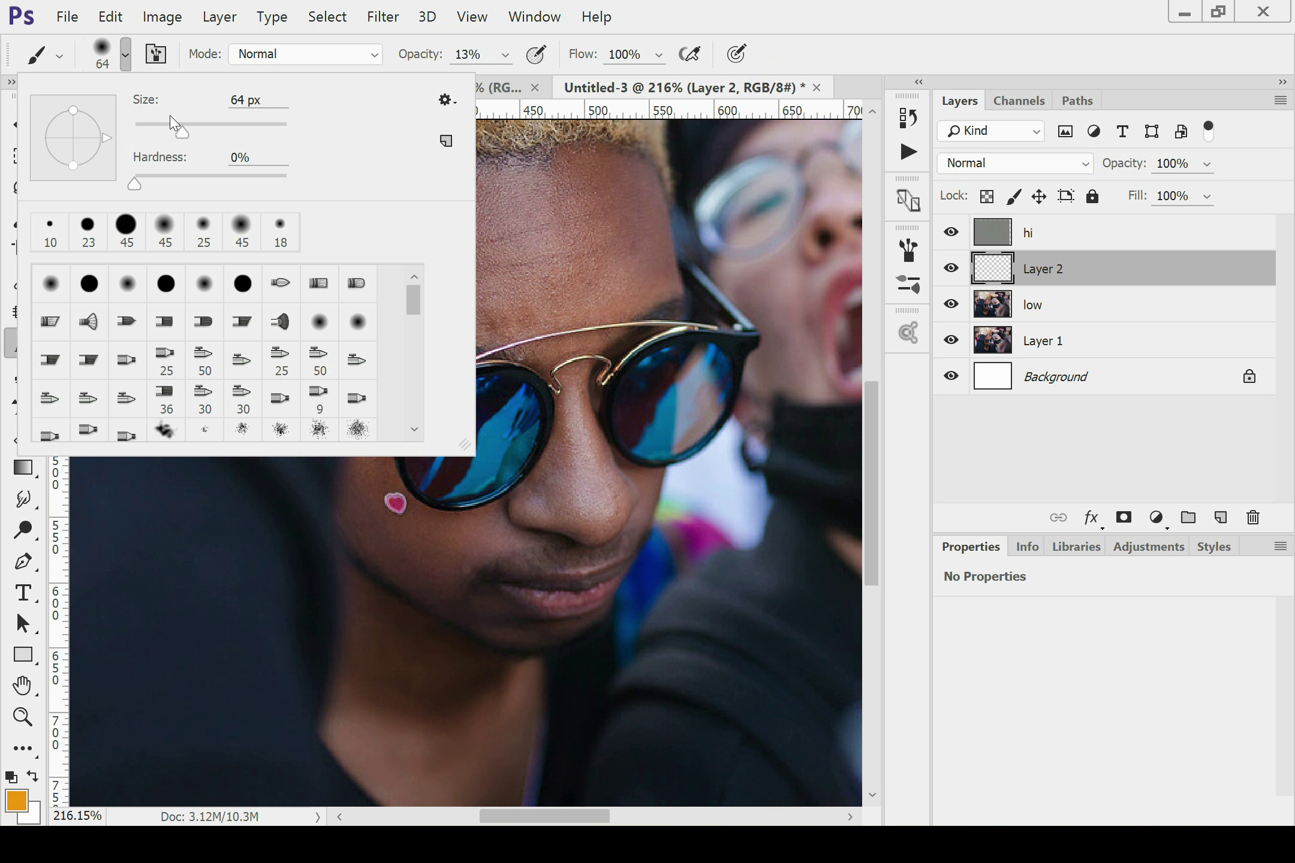
pyautogui.click(172, 133)
pyautogui.click(872, 27)
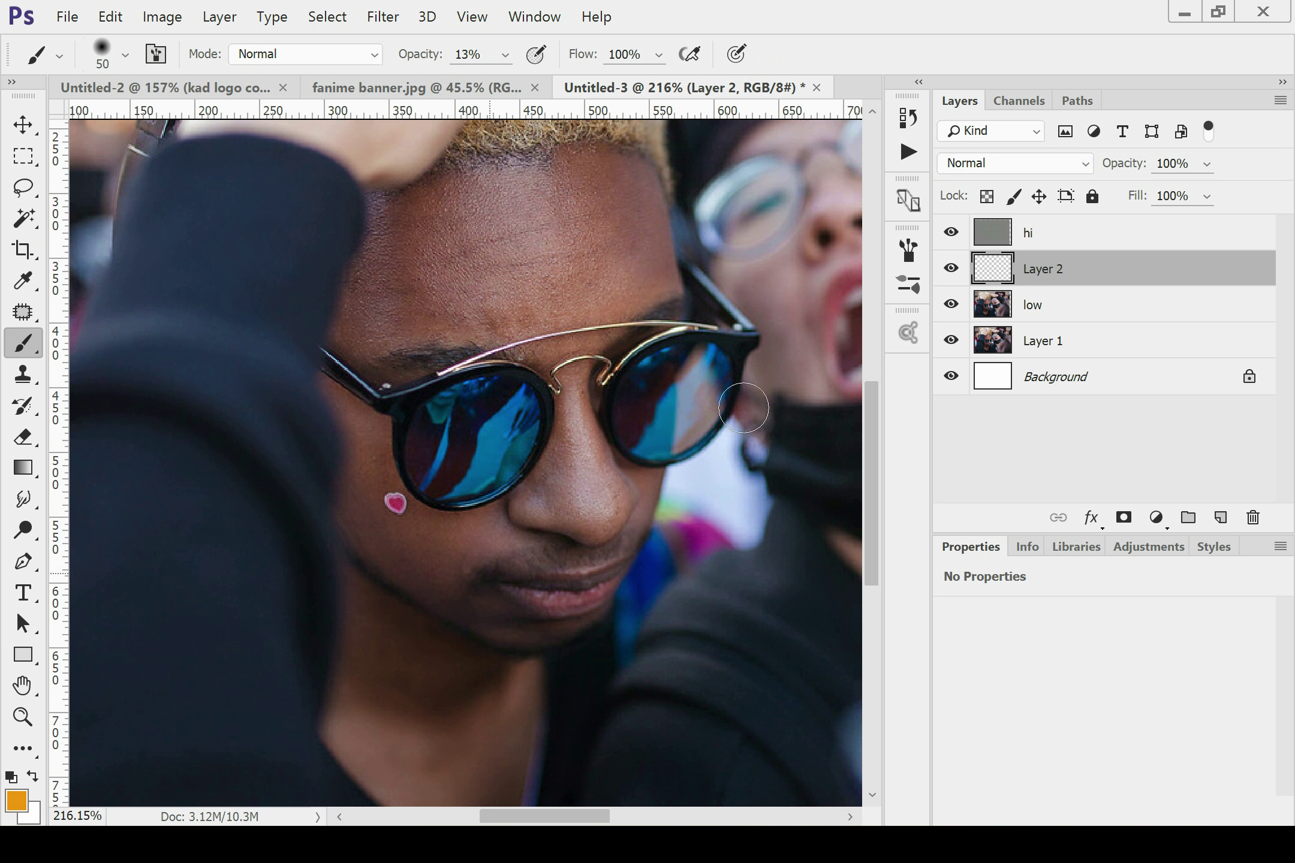
# Sample a skin tone from the forehead, set the brush opacity to 34% and paint over the forehead to even its tone.
pyautogui.press('alt')
pyautogui.keyDown('alt'); pyautogui.click(532, 237); pyautogui.keyUp('alt')
pyautogui.keyDown('alt'); pyautogui.click(538, 238); pyautogui.keyUp('alt')
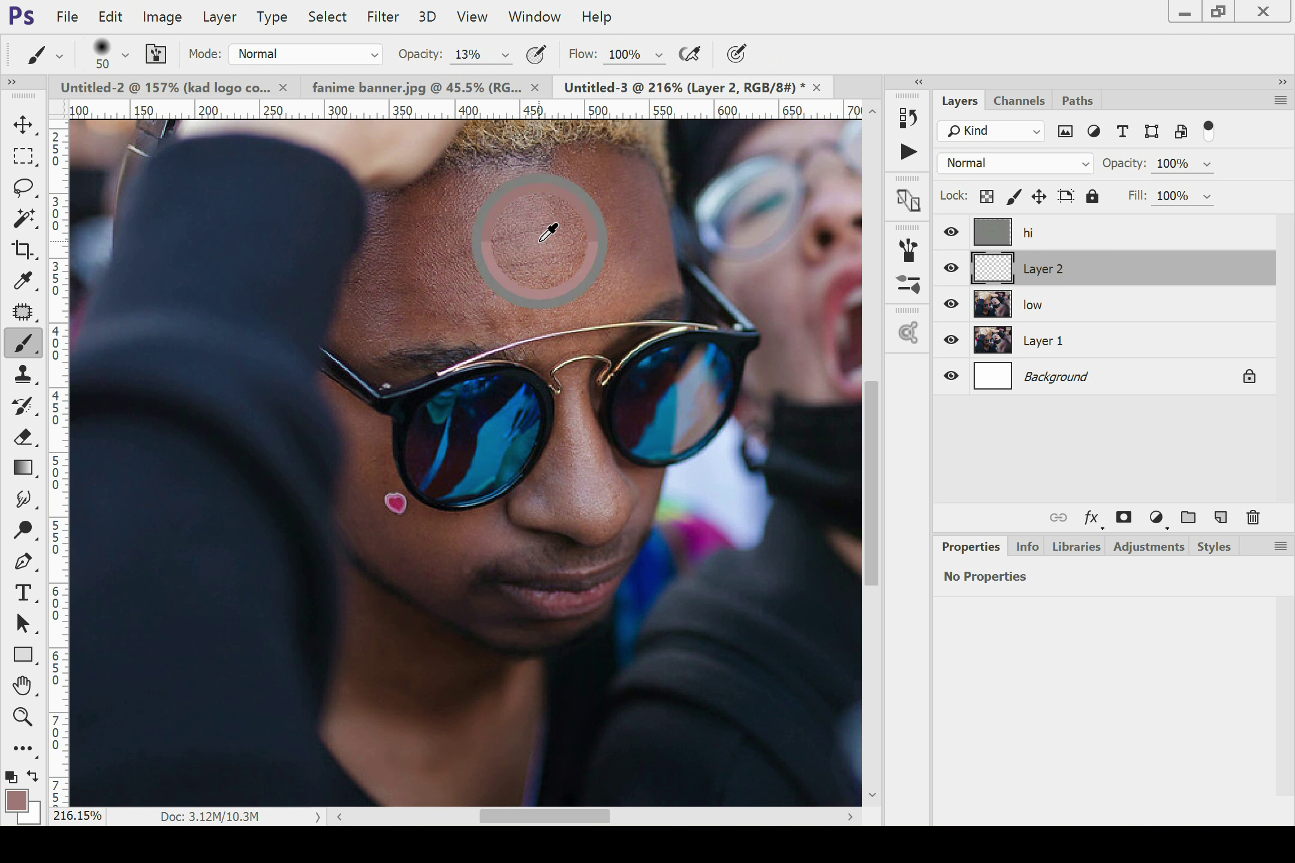
pyautogui.keyDown('alt'); pyautogui.click(554, 236); pyautogui.keyUp('alt')
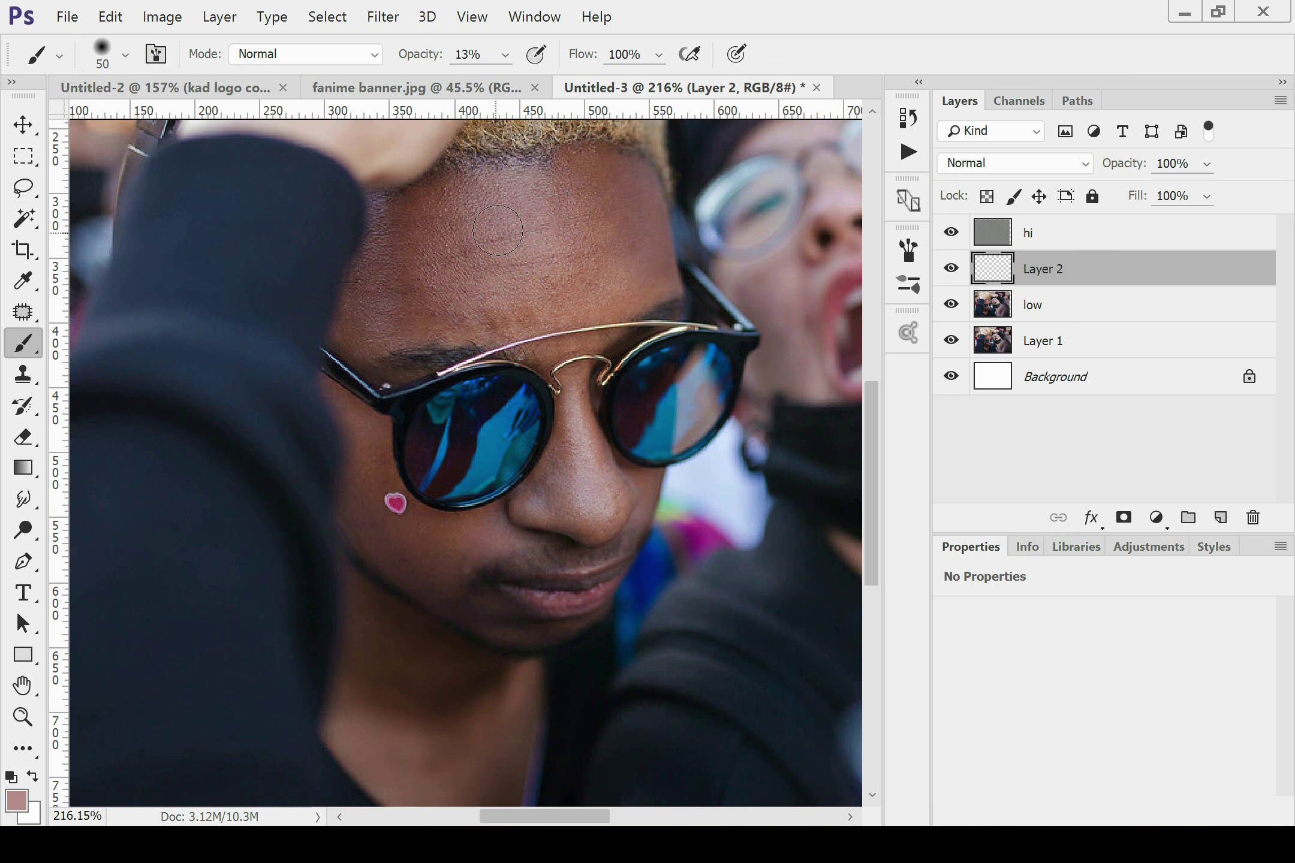
pyautogui.press('alt')
pyautogui.press('alt')
pyautogui.moveTo(504, 55); pyautogui.dragTo(527, 93)
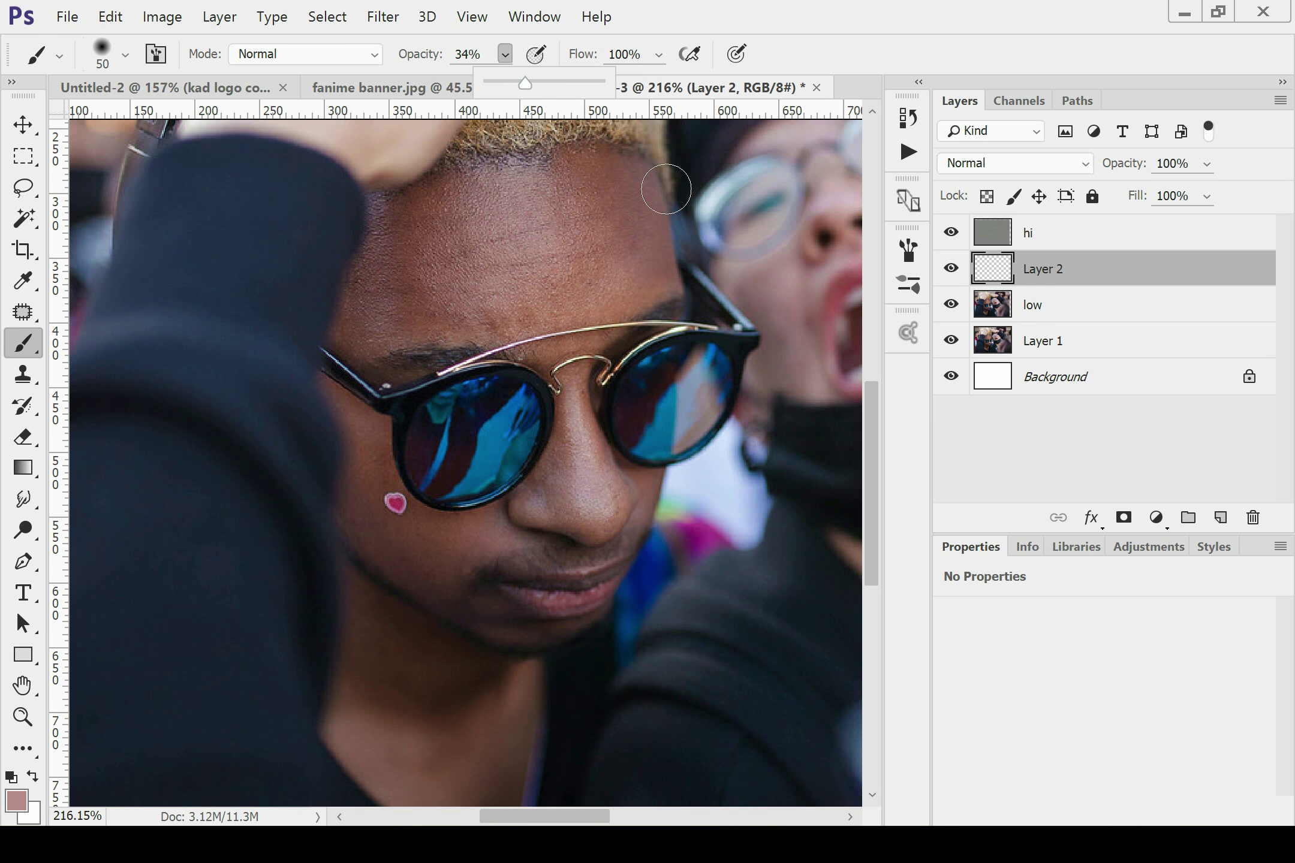
pyautogui.moveTo(541, 247)
pyautogui.mouseDown()
pyautogui.moveTo(537, 280)
pyautogui.moveTo(536, 215)
pyautogui.moveTo(490, 282)
pyautogui.moveTo(468, 215)
pyautogui.moveTo(469, 282)
pyautogui.moveTo(461, 190)
pyautogui.moveTo(475, 178)
pyautogui.moveTo(444, 196)
pyautogui.moveTo(453, 317)
pyautogui.moveTo(482, 298)
pyautogui.moveTo(478, 329)
pyautogui.moveTo(584, 328)
pyautogui.moveTo(581, 296)
pyautogui.moveTo(609, 280)
pyautogui.moveTo(607, 174)
pyautogui.moveTo(627, 281)
pyautogui.moveTo(618, 289)
pyautogui.moveTo(602, 171)
pyautogui.moveTo(596, 238)
pyautogui.moveTo(585, 208)
pyautogui.moveTo(569, 262)
pyautogui.moveTo(579, 175)
pyautogui.moveTo(648, 177)
pyautogui.moveTo(616, 178)
pyautogui.mouseUp()
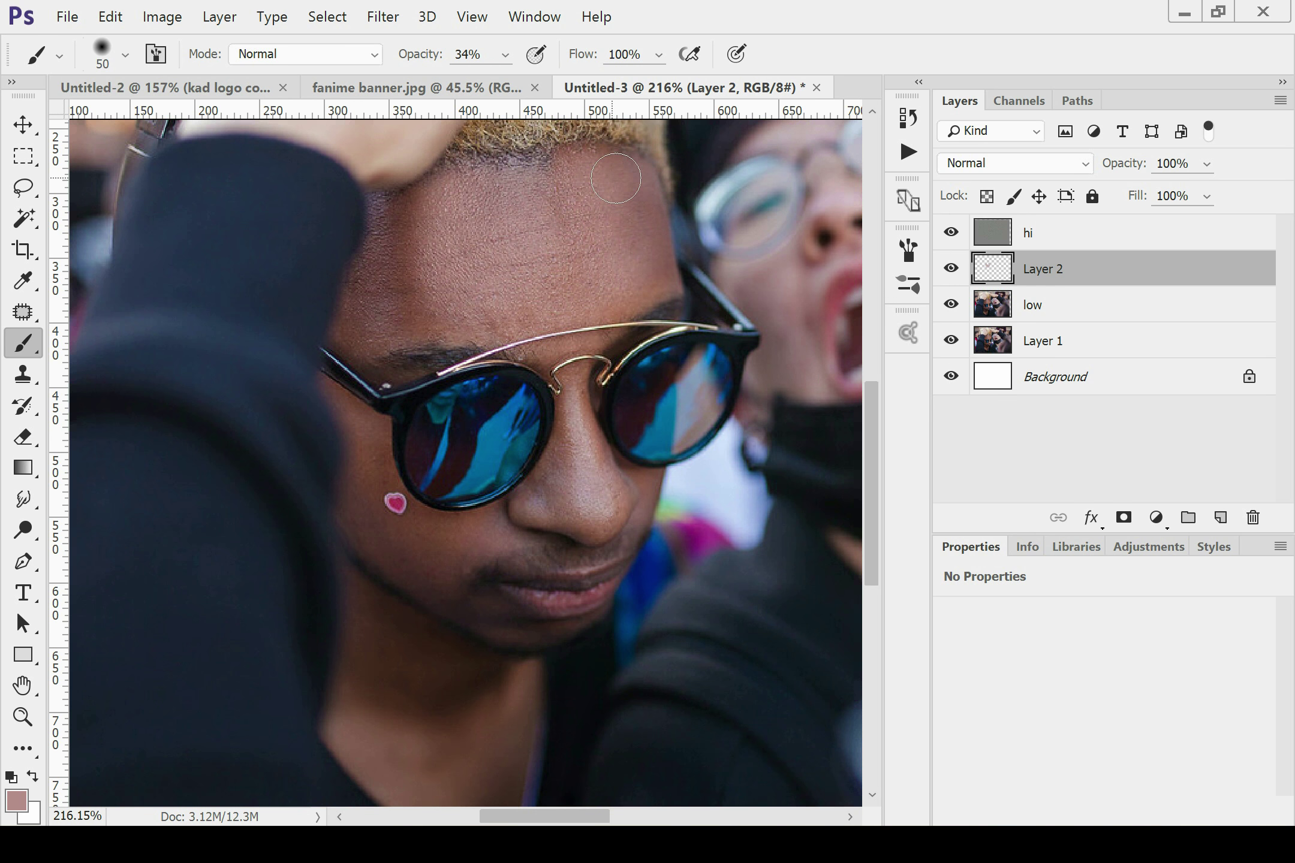
# Reduce the brush size to 31 px and paint sampled skin tones along the bridge and tip of the nose.
pyautogui.scroll(-3, 599, 324)
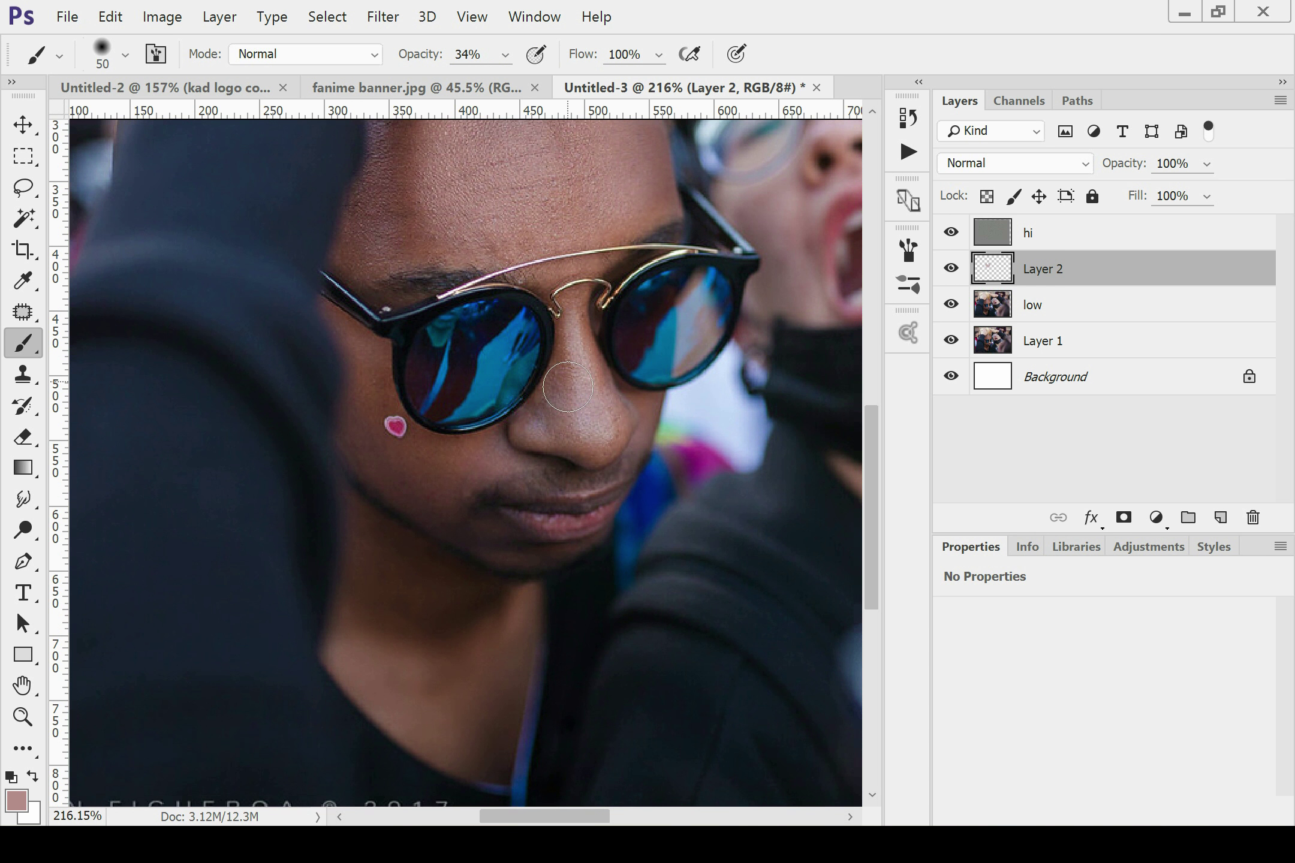
pyautogui.click(125, 55)
pyautogui.moveTo(170, 132); pyautogui.dragTo(159, 132)
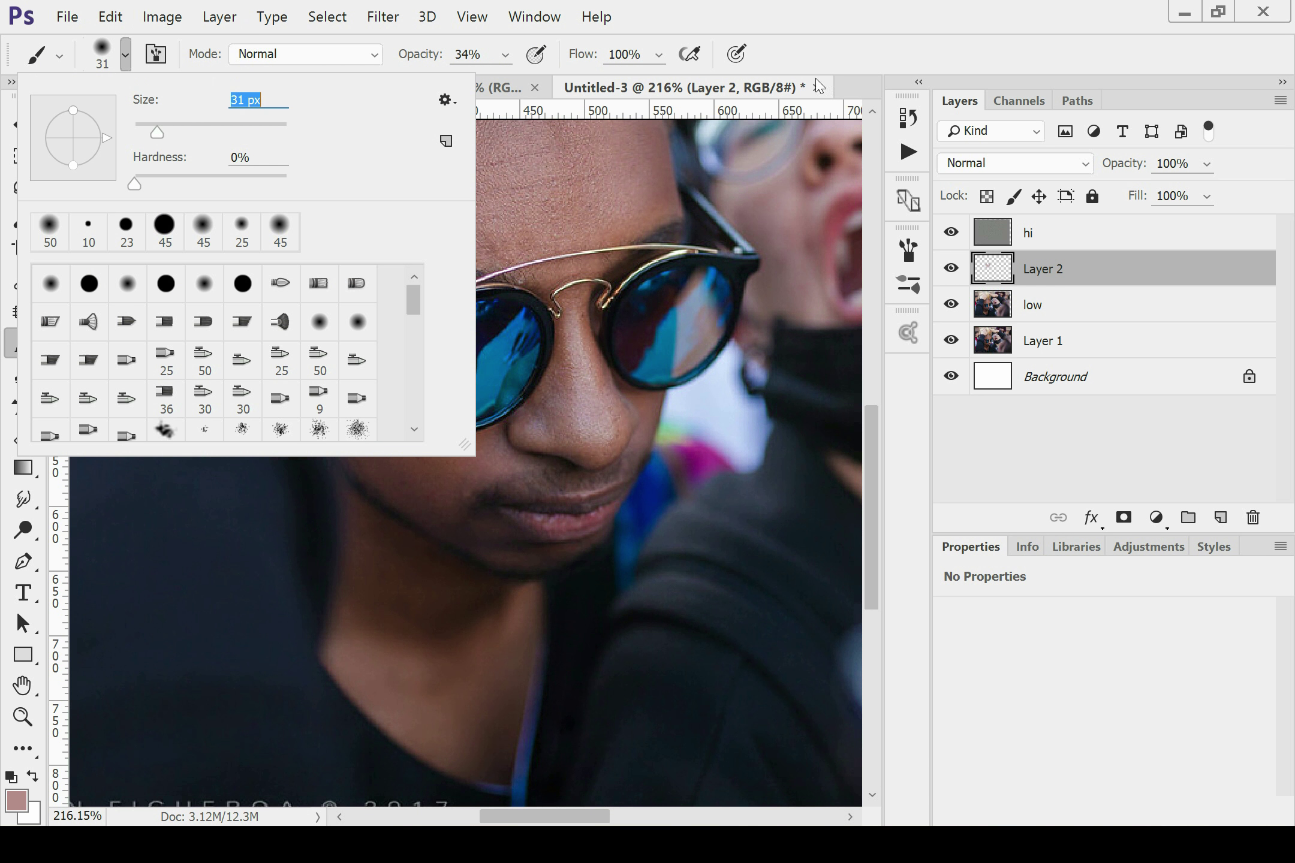
pyautogui.press('Return')
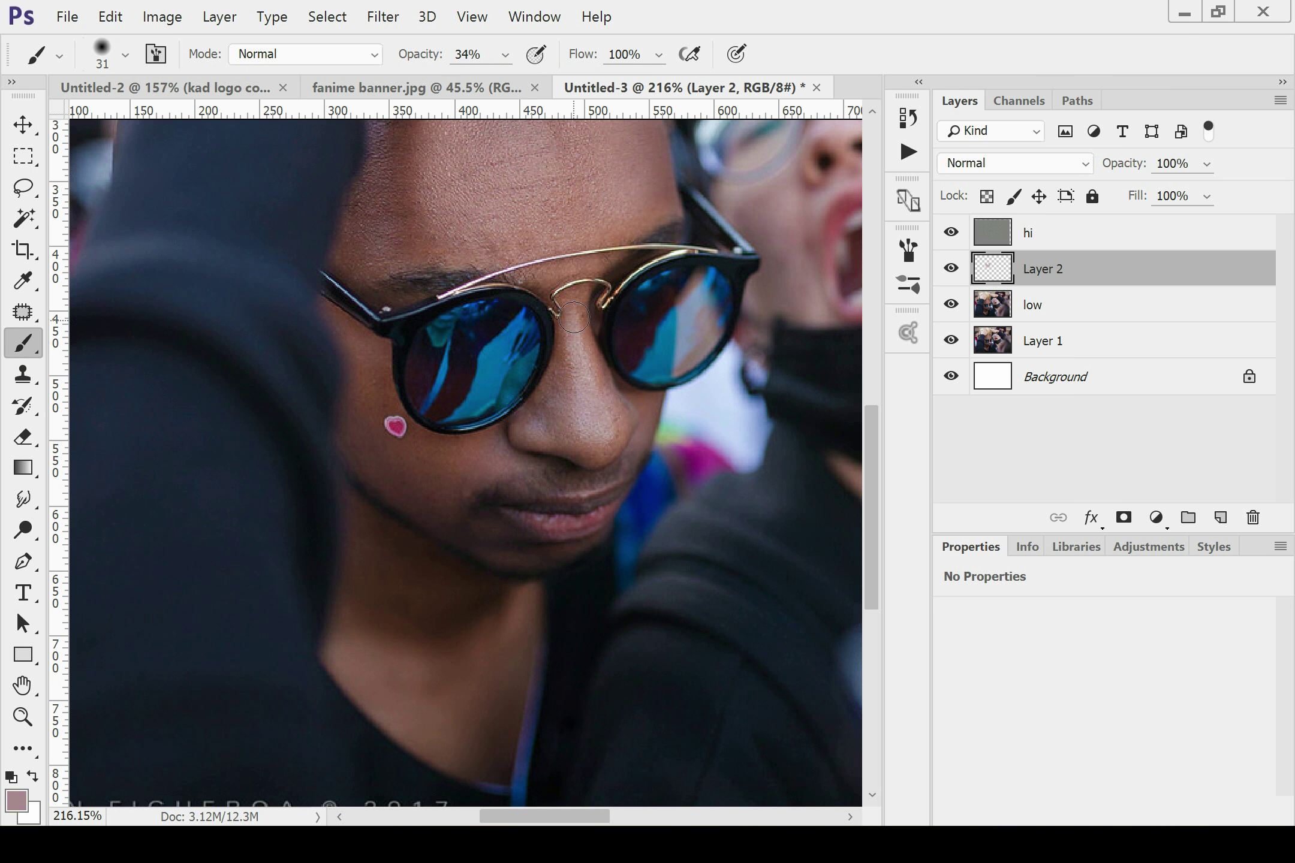
pyautogui.moveTo(574, 317); pyautogui.dragTo(572, 360)
pyautogui.click(620, 445)
pyautogui.keyDown('alt'); pyautogui.click(604, 430); pyautogui.keyUp('alt')
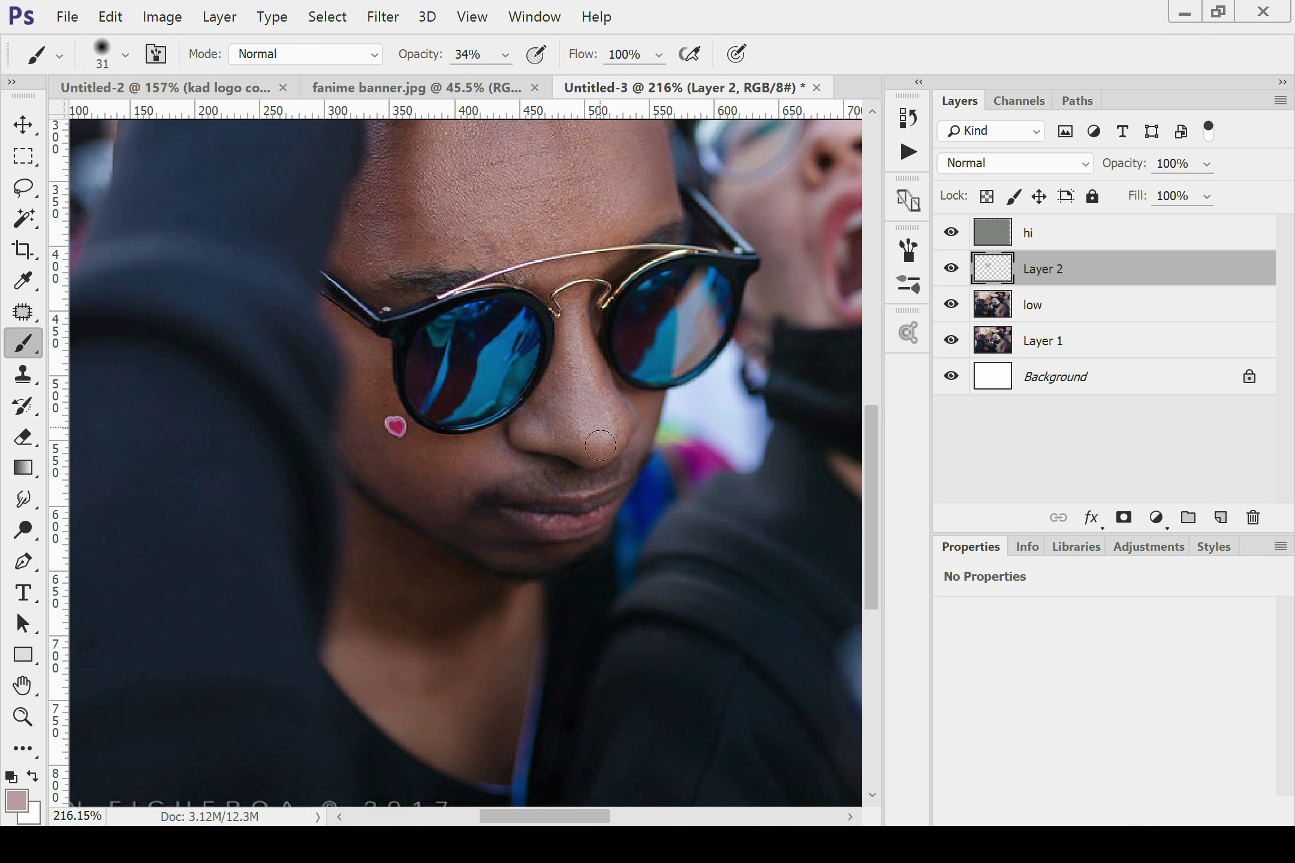
# Sample a darker tone from the side of the nose, set the brush size to 21 px and touch up the nose.
pyautogui.keyDown('alt'); pyautogui.click(562, 374); pyautogui.keyUp('alt')
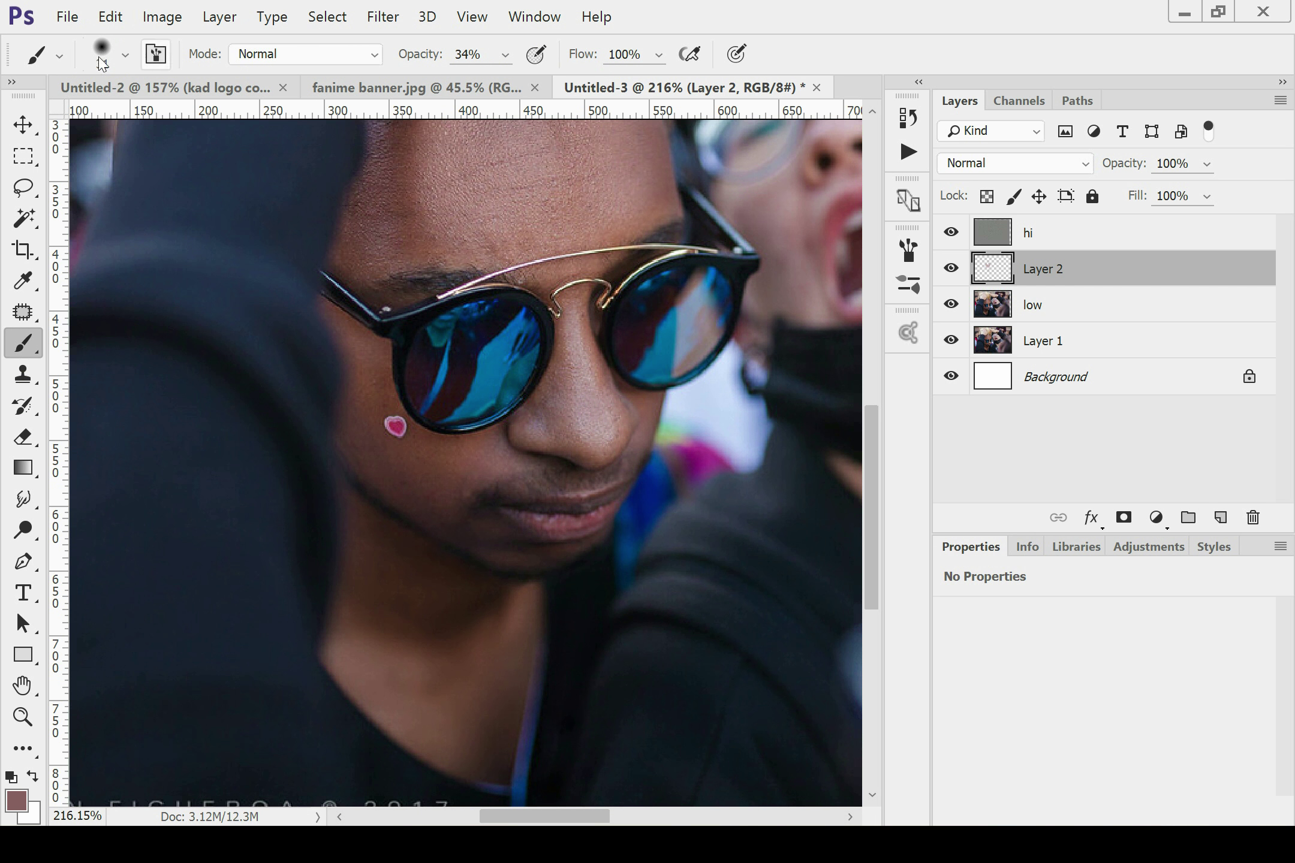
pyautogui.click(102, 62)
pyautogui.moveTo(157, 133); pyautogui.dragTo(150, 133)
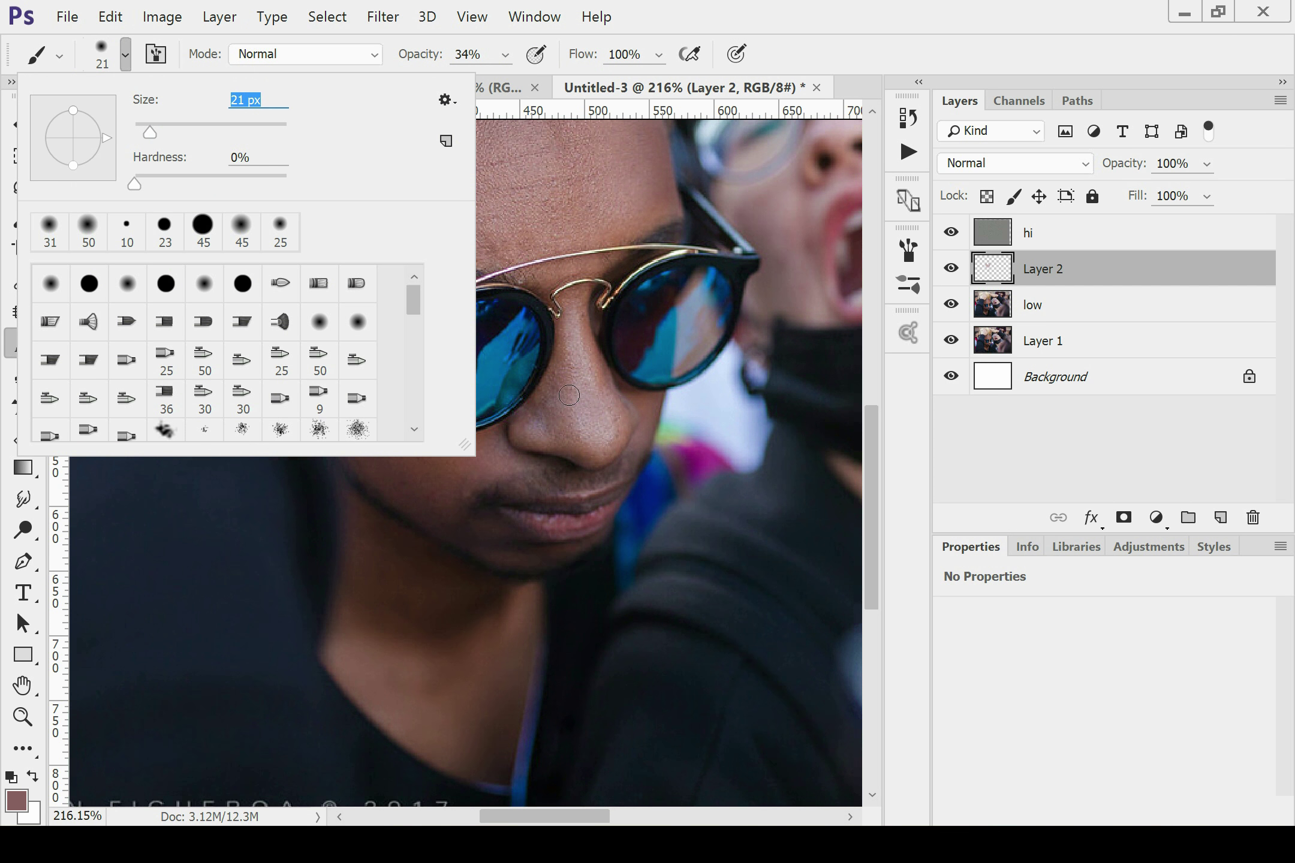
pyautogui.click(580, 441)
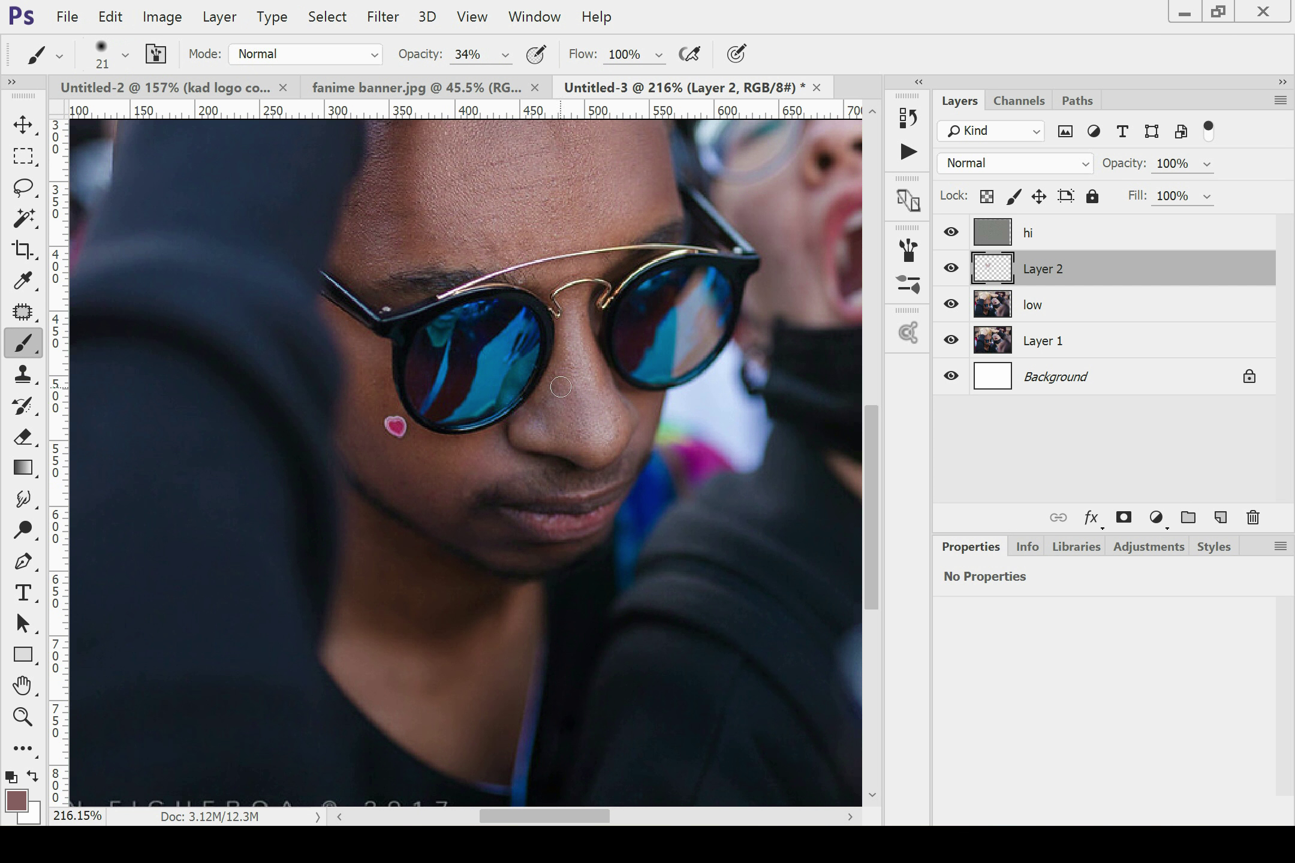
# Blend the skin on the cheek near the mouth and beside the sunglasses' frame using sampled skin tones.
pyautogui.scroll(-2, 590, 410)
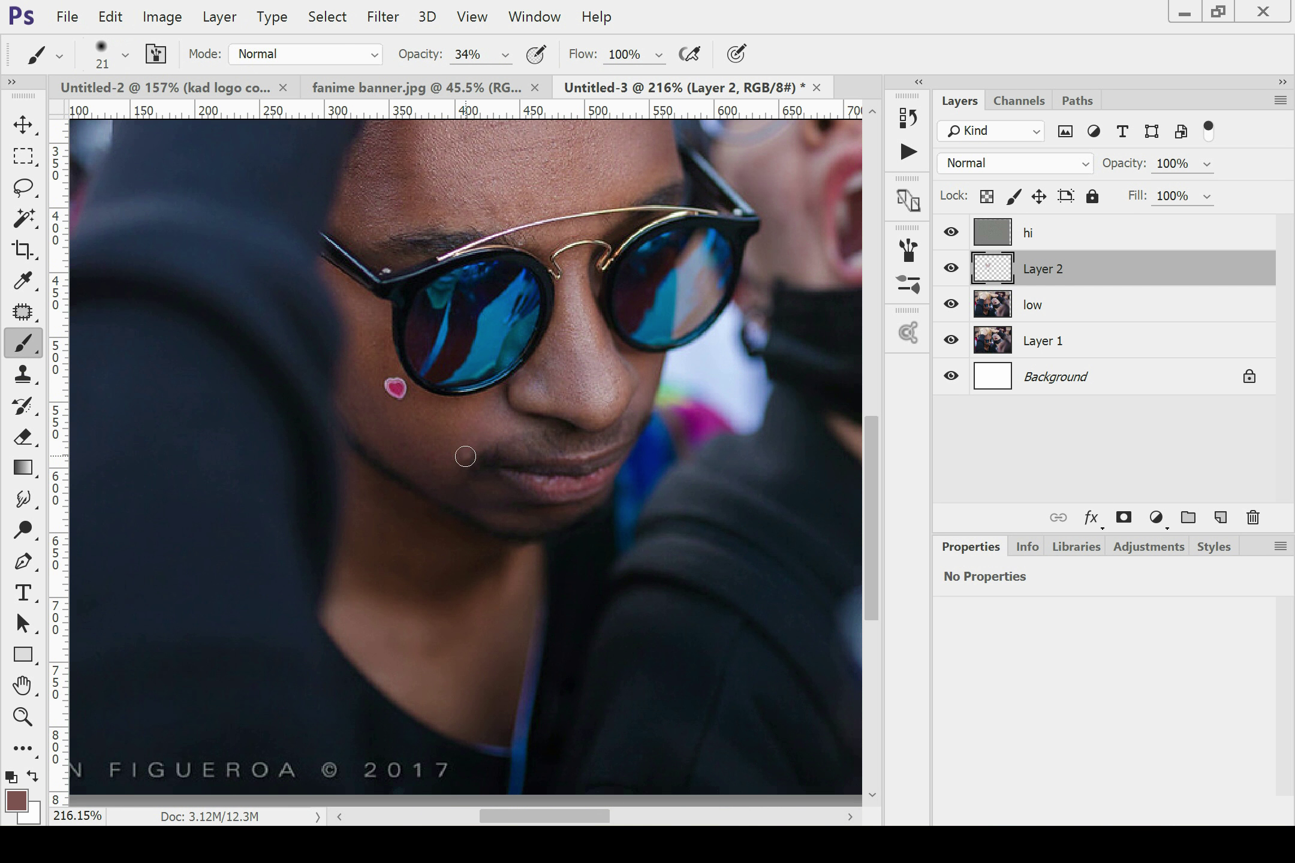
pyautogui.keyDown('alt'); pyautogui.click(438, 442); pyautogui.keyUp('alt')
pyautogui.keyDown('alt'); pyautogui.scroll(-3, 457, 361); pyautogui.keyUp('alt')
pyautogui.scroll(2, 457, 361)
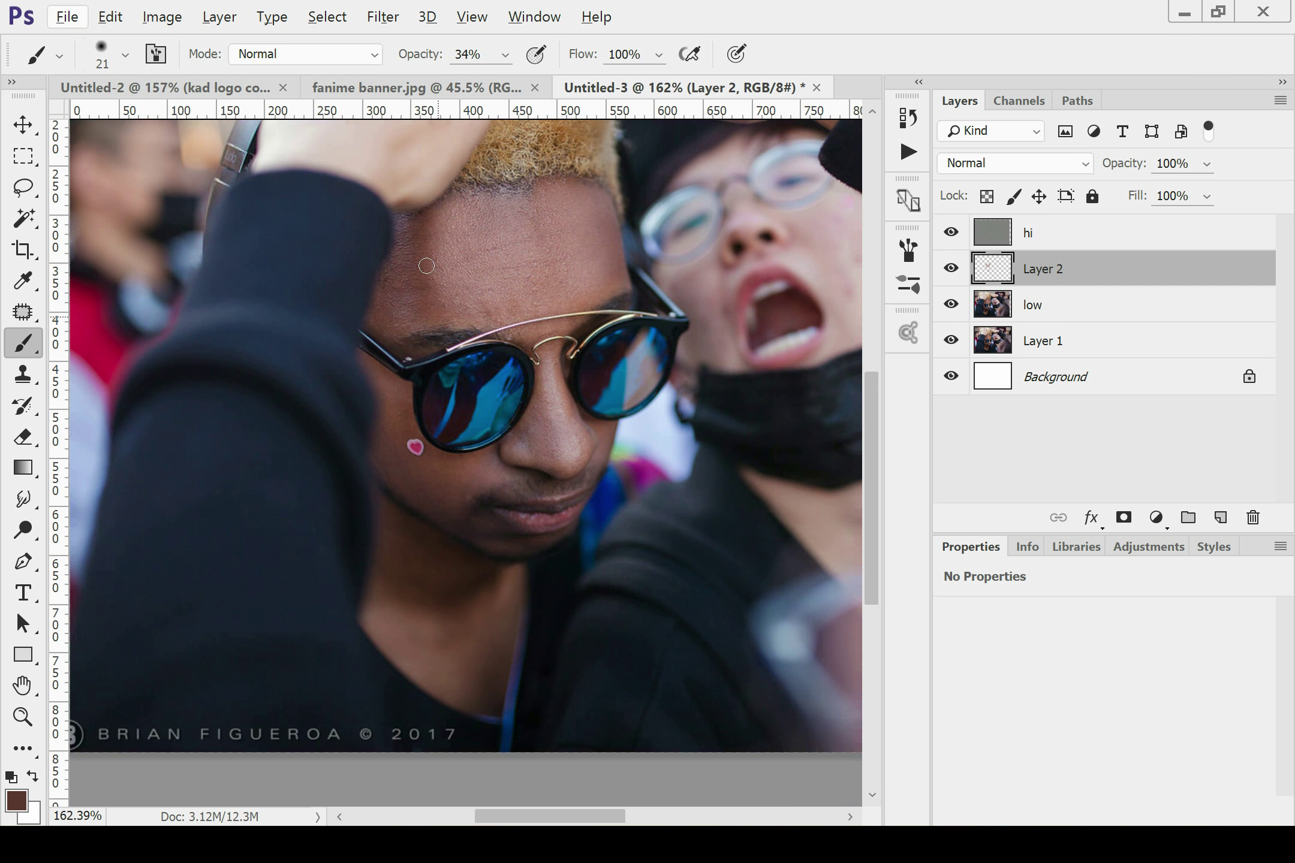
pyautogui.keyDown('alt'); pyautogui.click(401, 364); pyautogui.keyUp('alt')
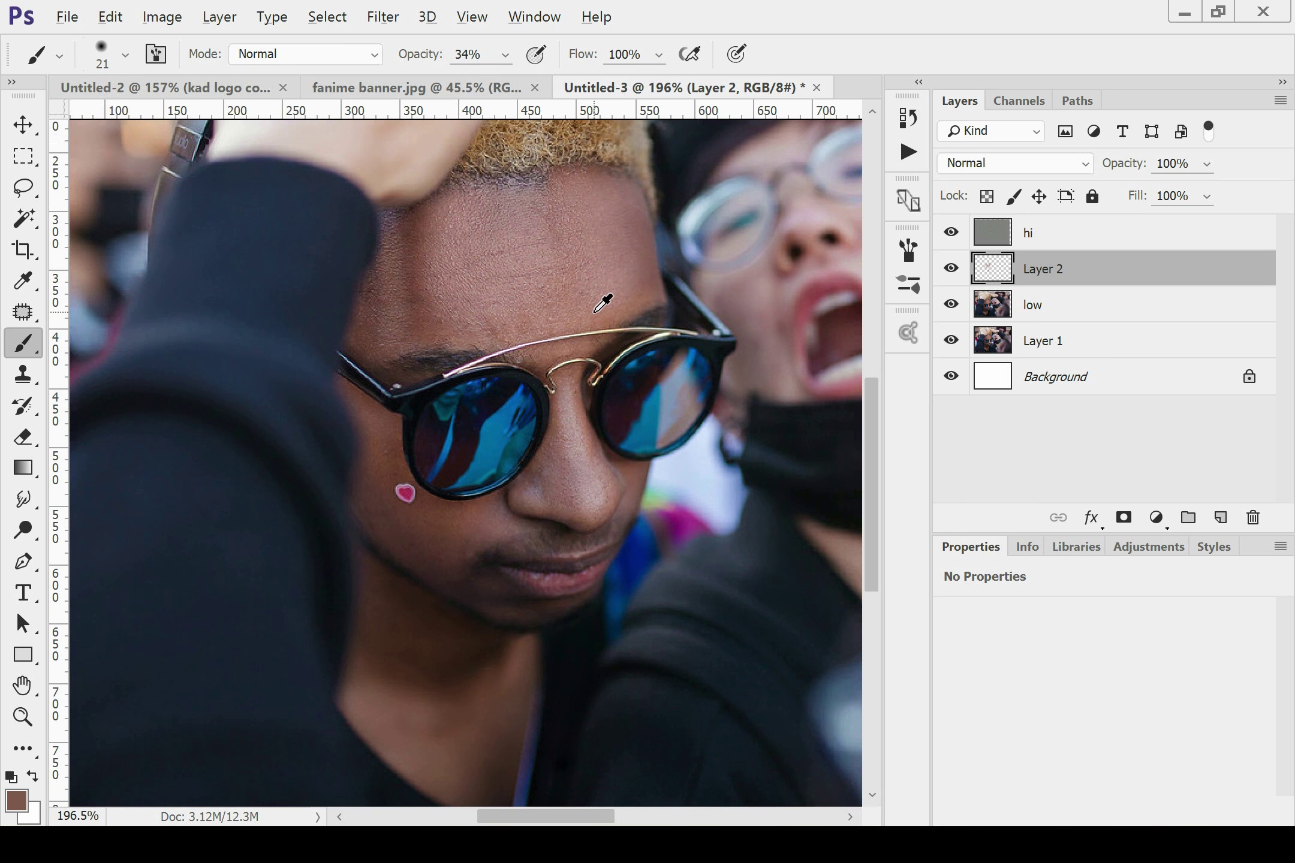
# Group the hi layer, the painted layer and the low layer together.
pyautogui.scroll(-3, 594, 312)
pyautogui.click(1103, 235)
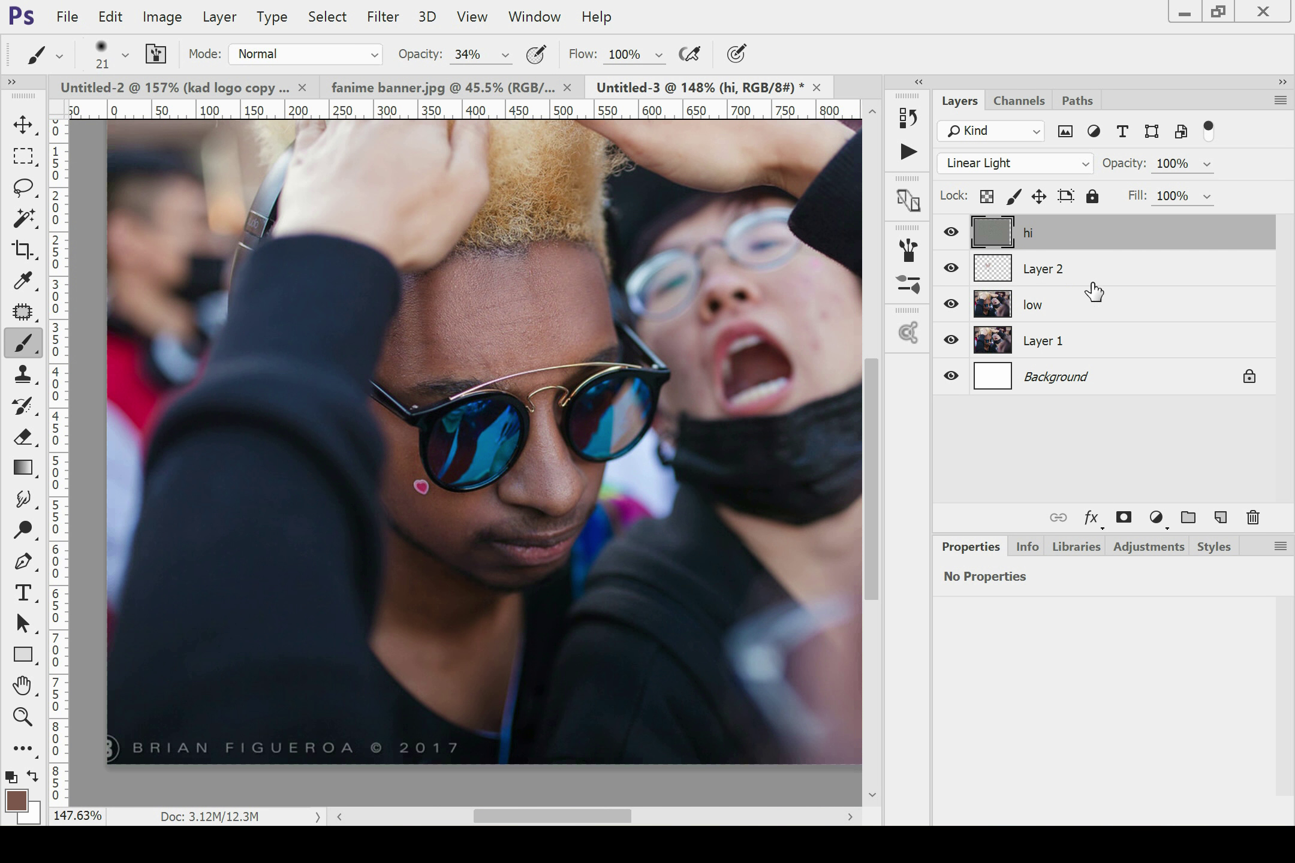
pyautogui.keyDown('shift'); pyautogui.click(1094, 307); pyautogui.keyUp('shift')
pyautogui.hotkey('ctrl', 'g')
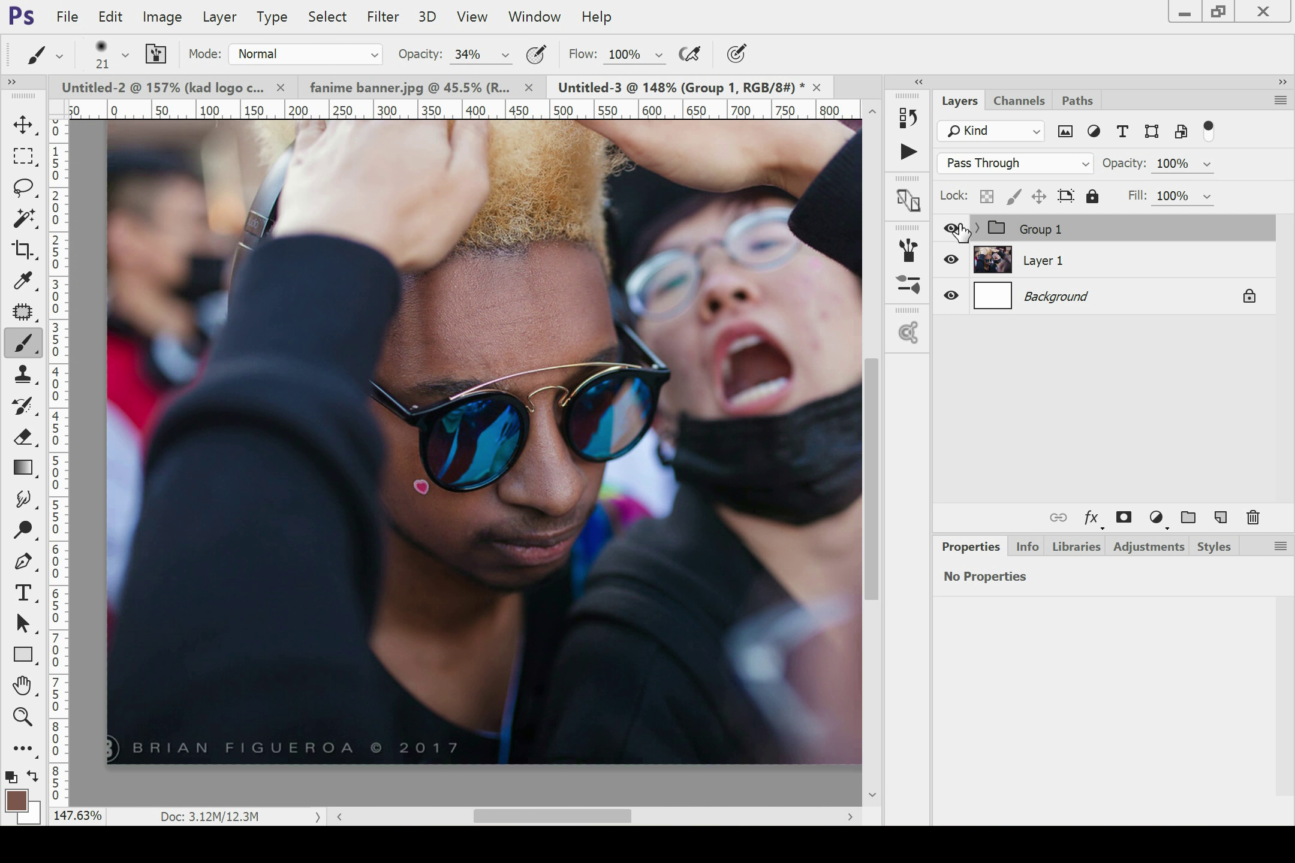
# Toggle the visibility of the retouching group to compare the portrait before and after, leaving the group visible.
pyautogui.click(952, 229)
pyautogui.click(952, 229)
pyautogui.scroll(-2, 550, 280)
pyautogui.click(953, 234)
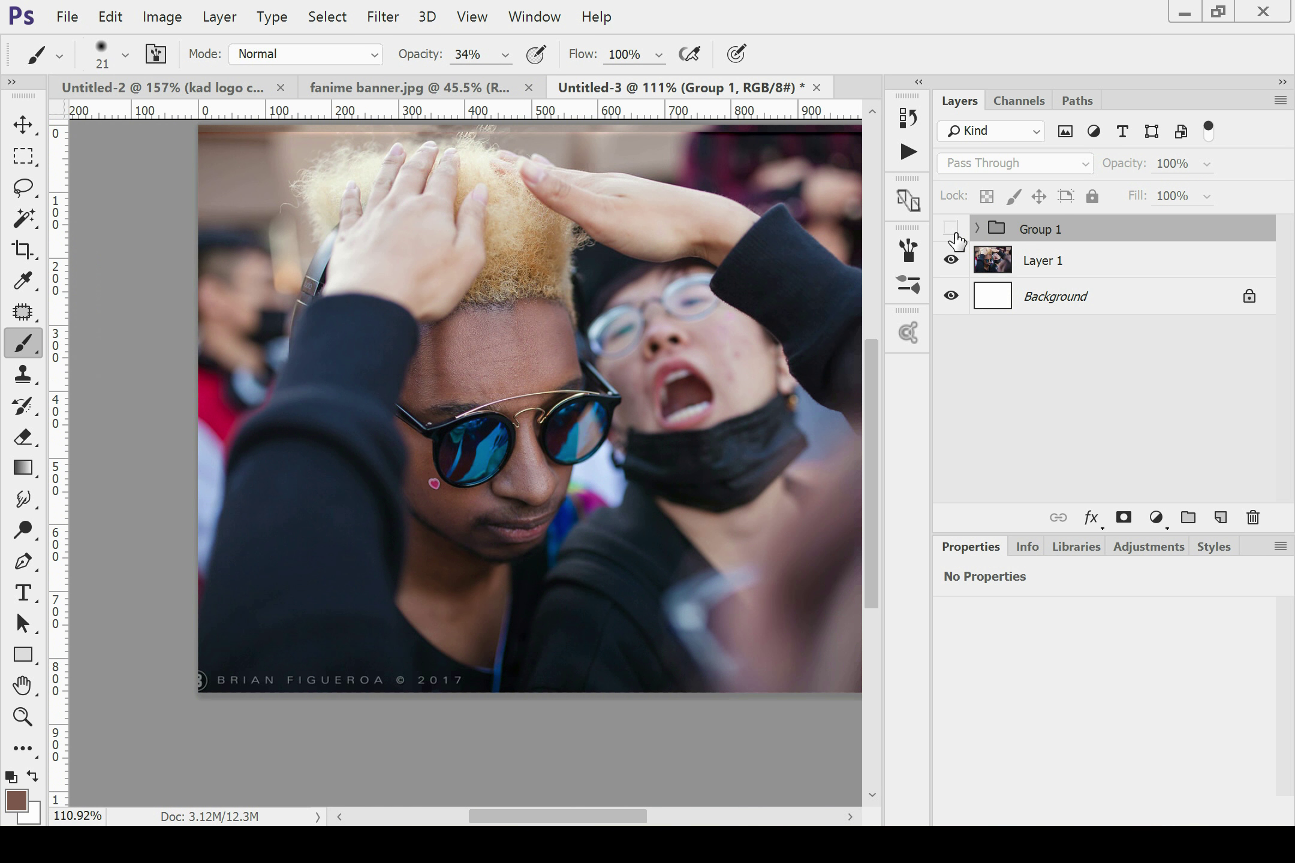
pyautogui.click(953, 234)
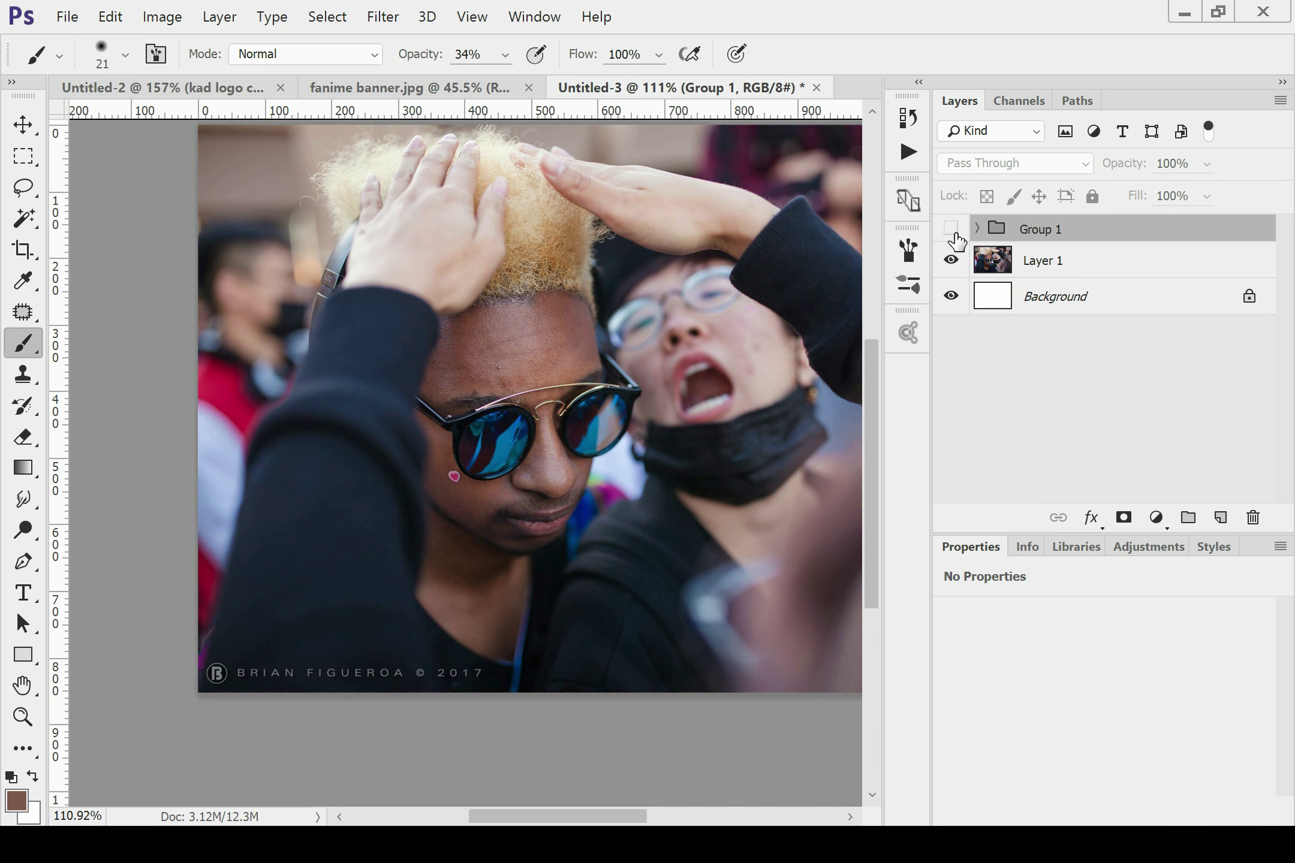
pyautogui.click(951, 229)
pyautogui.scroll(1, 612, 292)
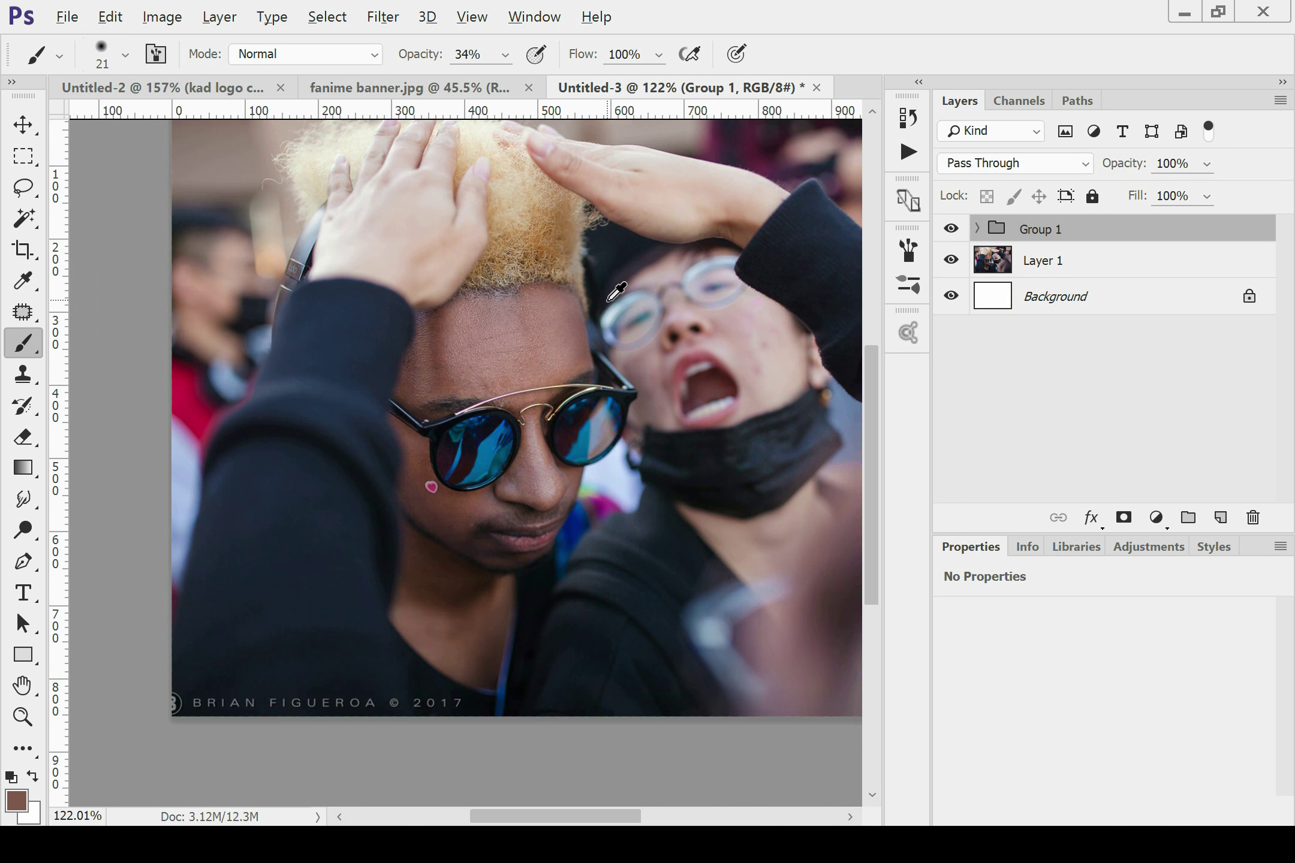